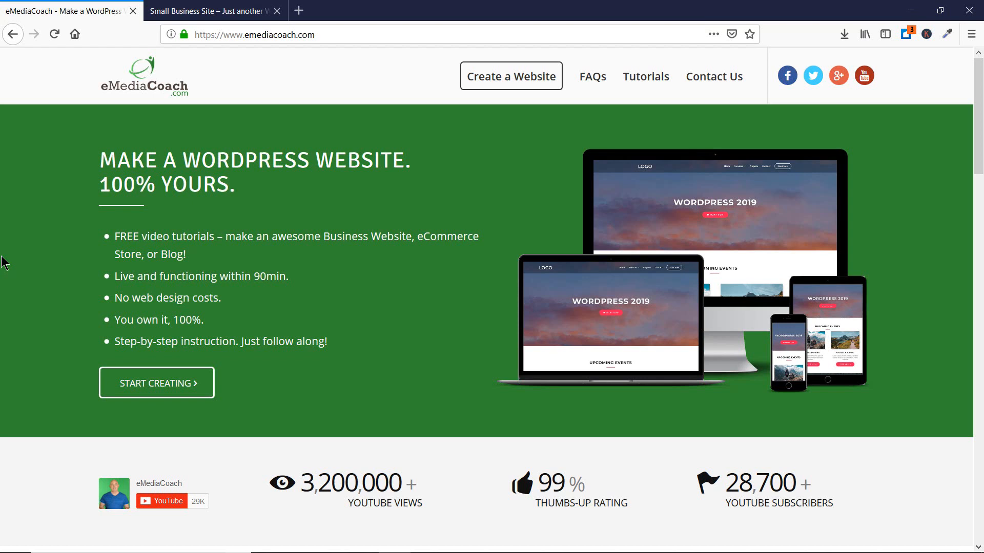
Open emediacoach.com/astra, look over the Astra theme's features page, and close it to return to the Small Business Site.
click(428, 39)
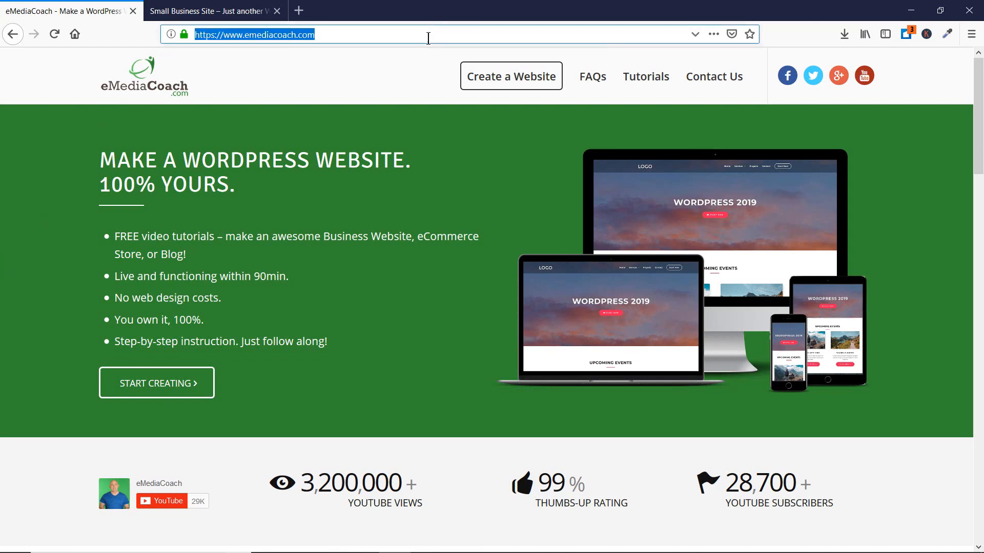
key(End)
text(/astra)
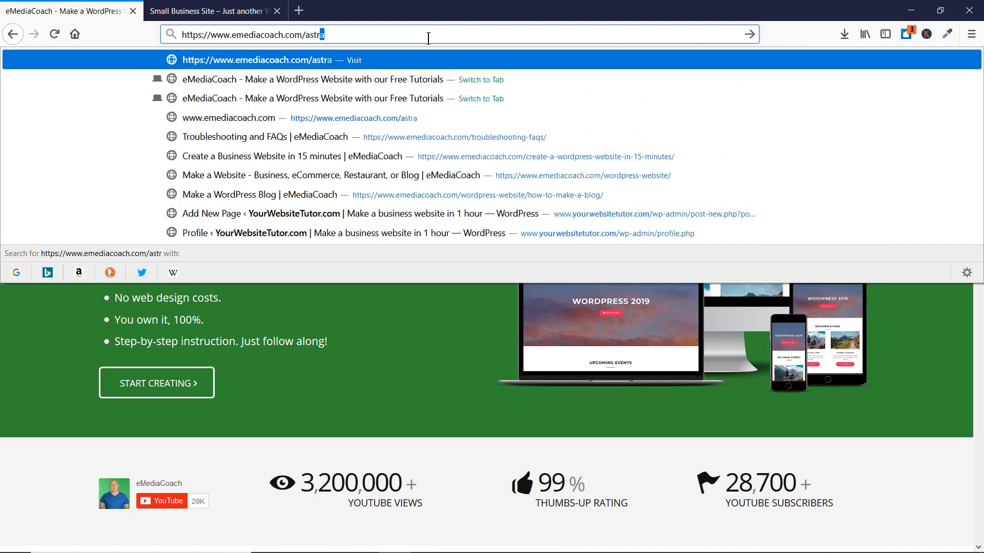
key(Return)
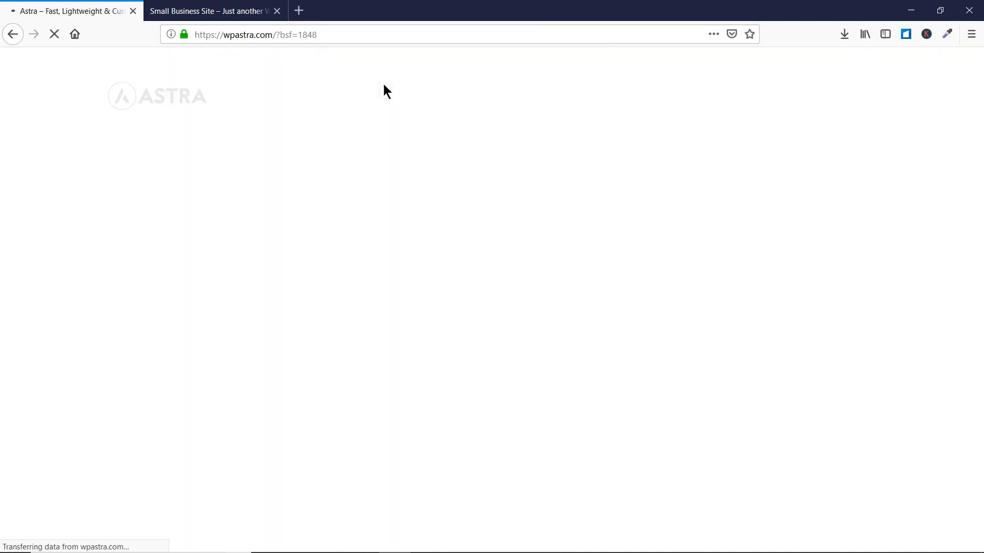
scroll(461, 213, down, 2)
scroll(460, 213, down, 8)
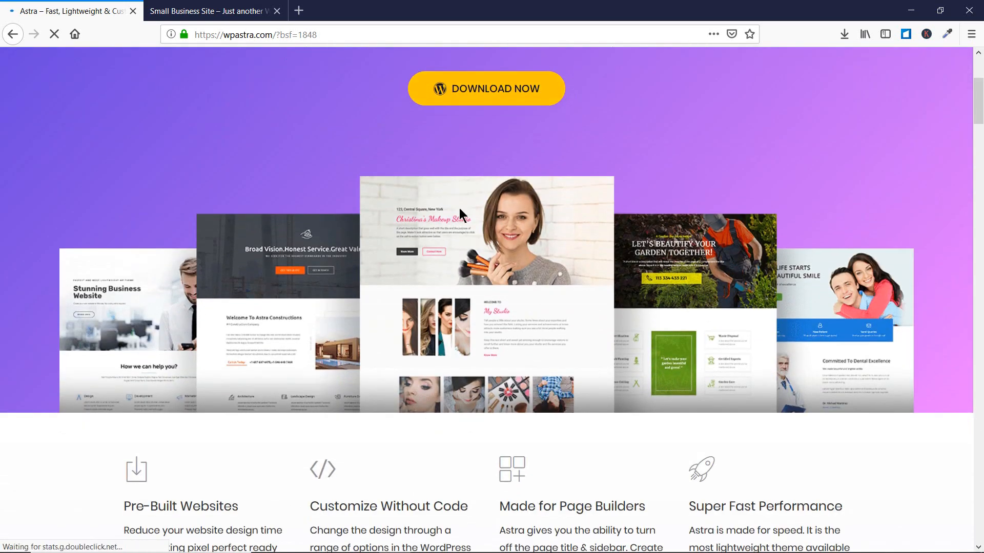
scroll(460, 213, down, 12)
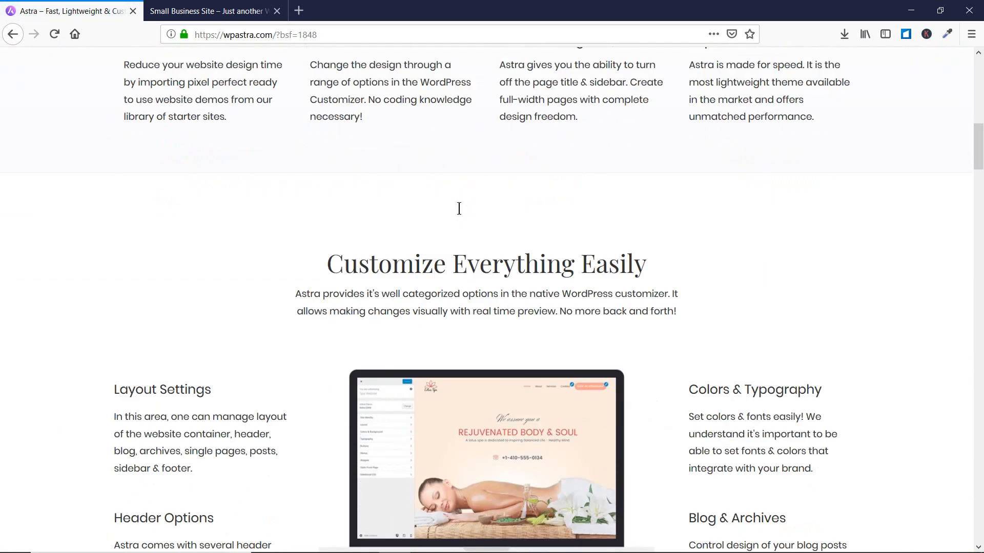
scroll(459, 210, down, 4)
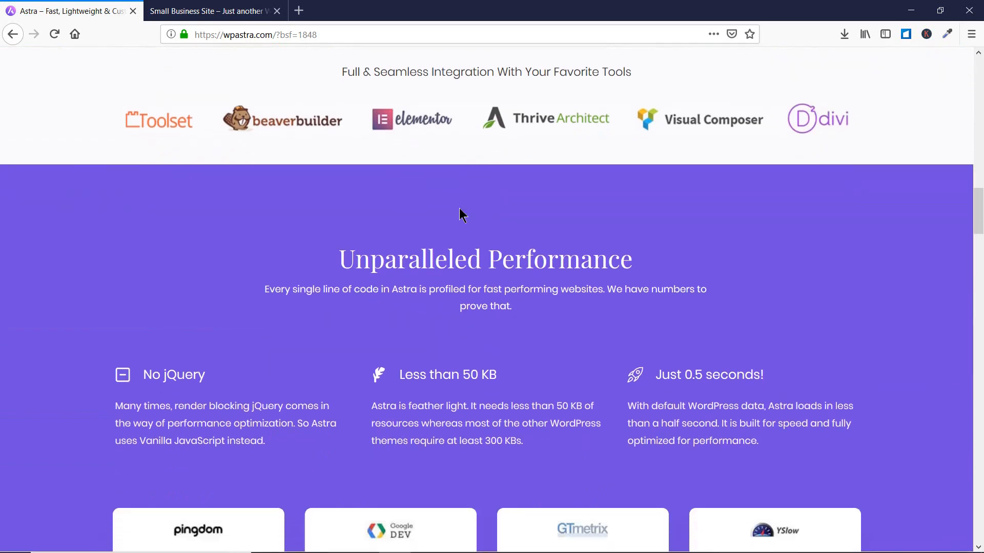
click(234, 10)
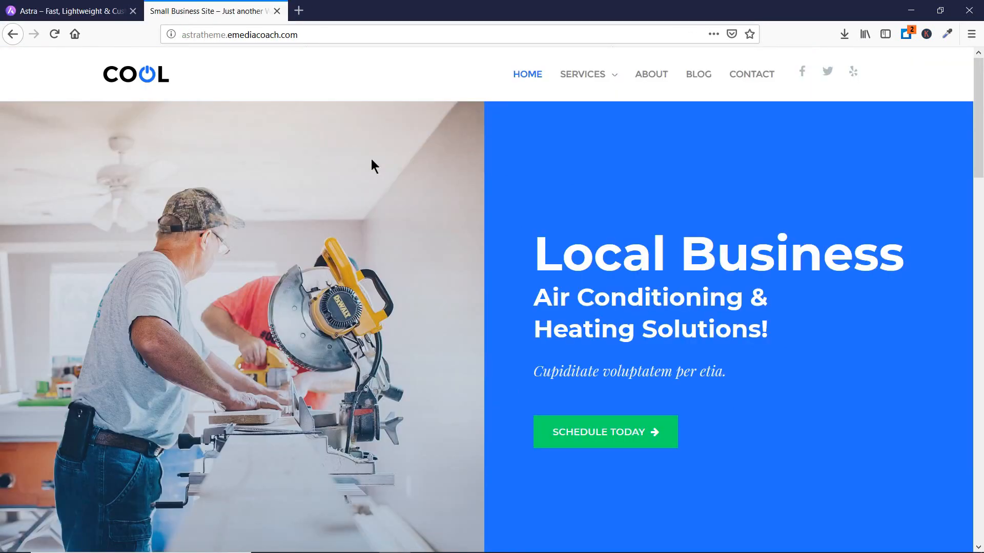
click(133, 11)
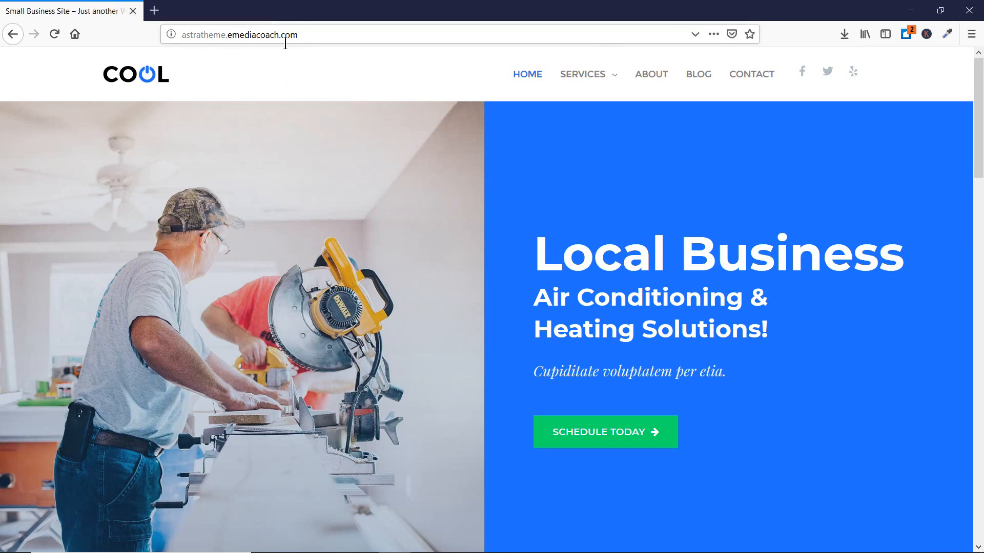
Open the Small Business Site's /wp-admin page and log in with the saved username and account password.
click(338, 32)
click(340, 33)
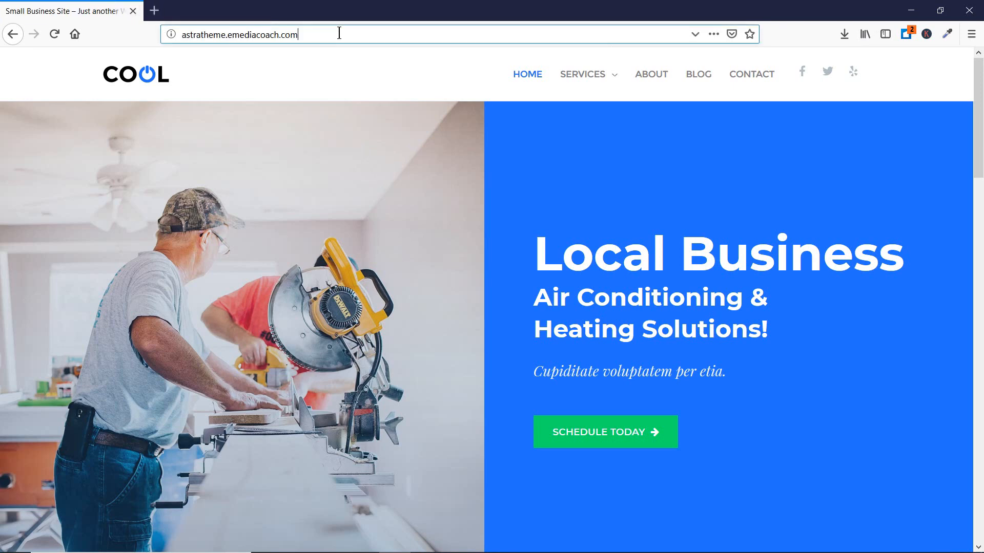
text(/wp-adm)
key(Return)
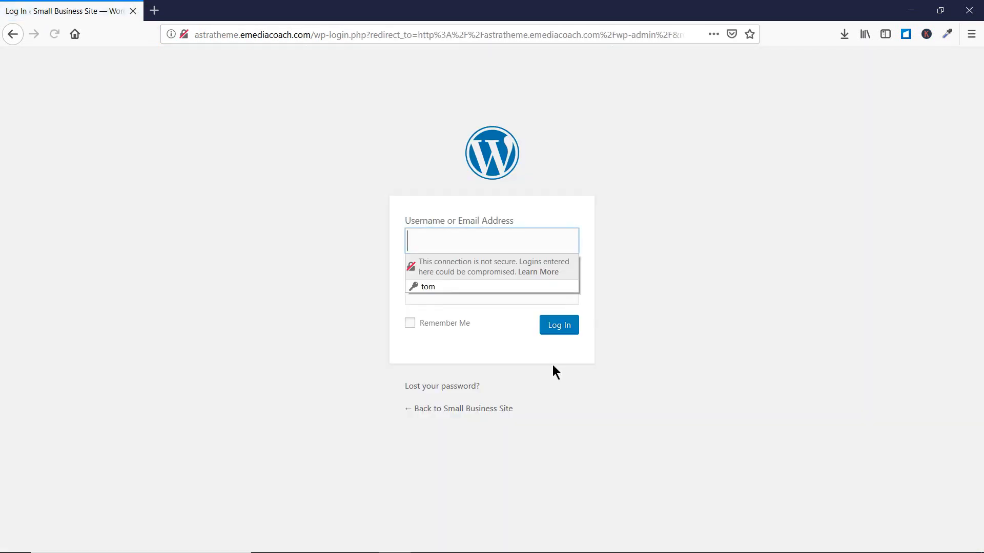
click(507, 287)
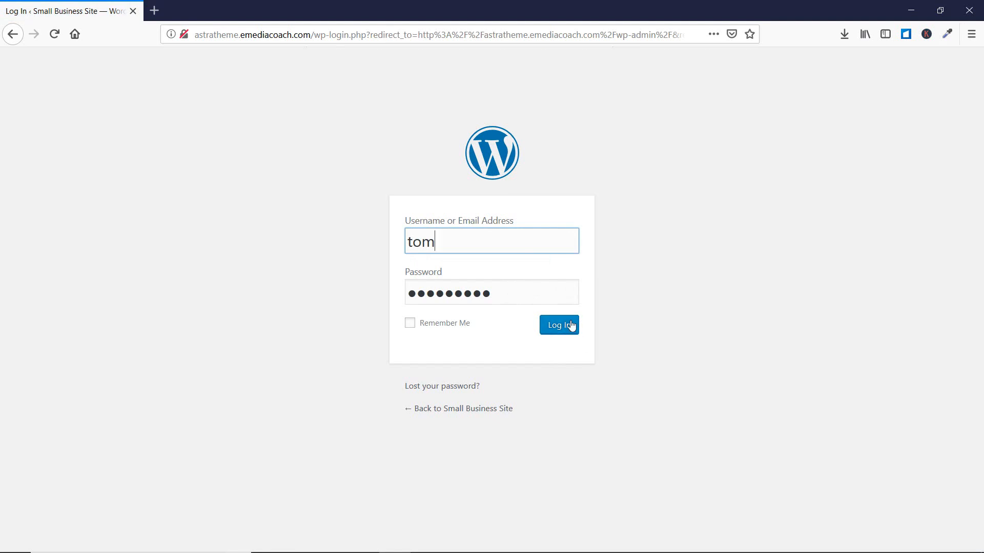
click(571, 326)
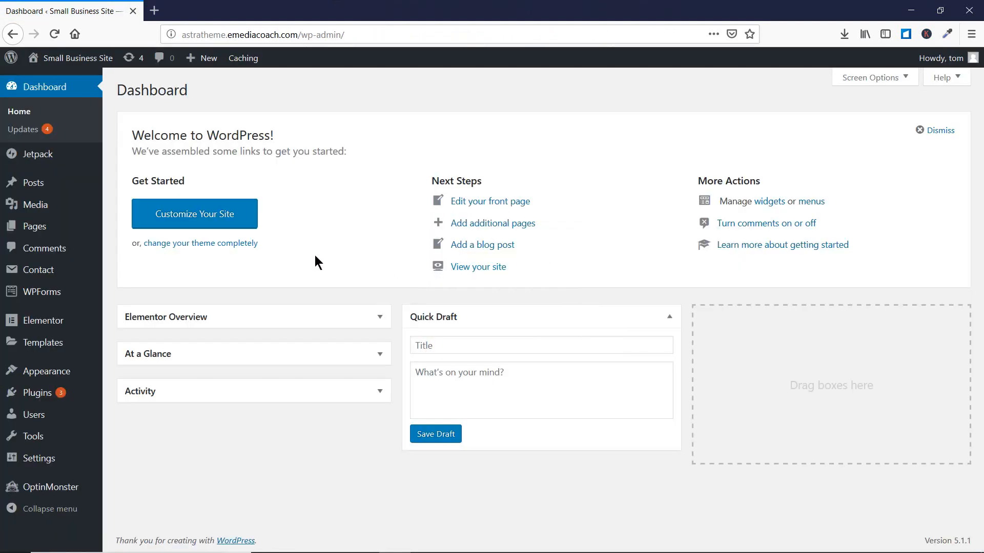
Activate the Page Headers module in the Astra options and reload the page.
mouse_move(52, 371)
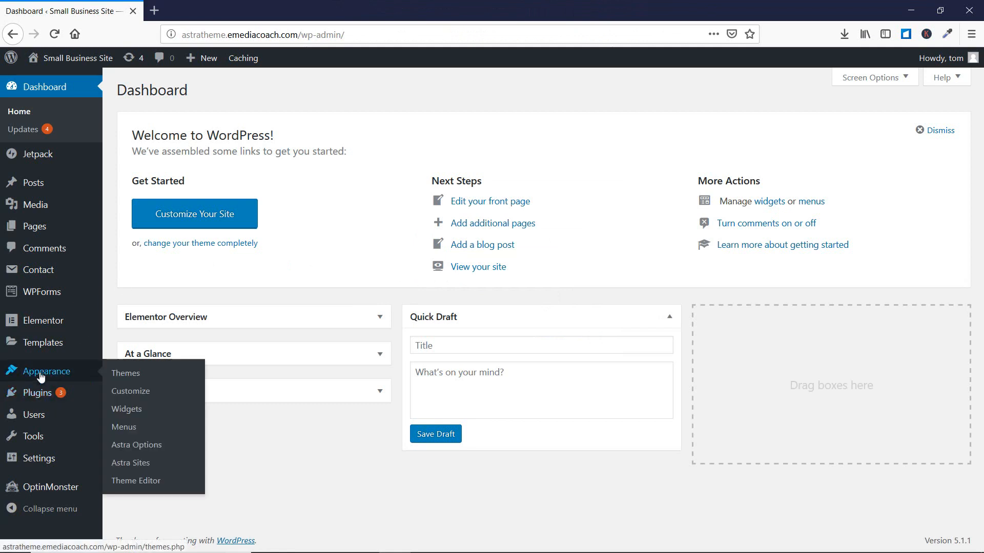
click(154, 450)
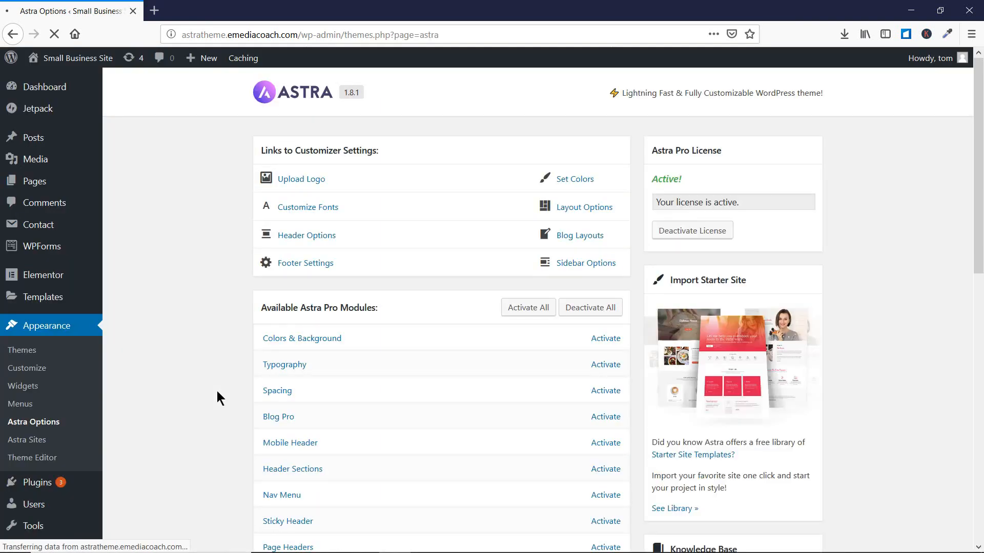
scroll(218, 395, down, 5)
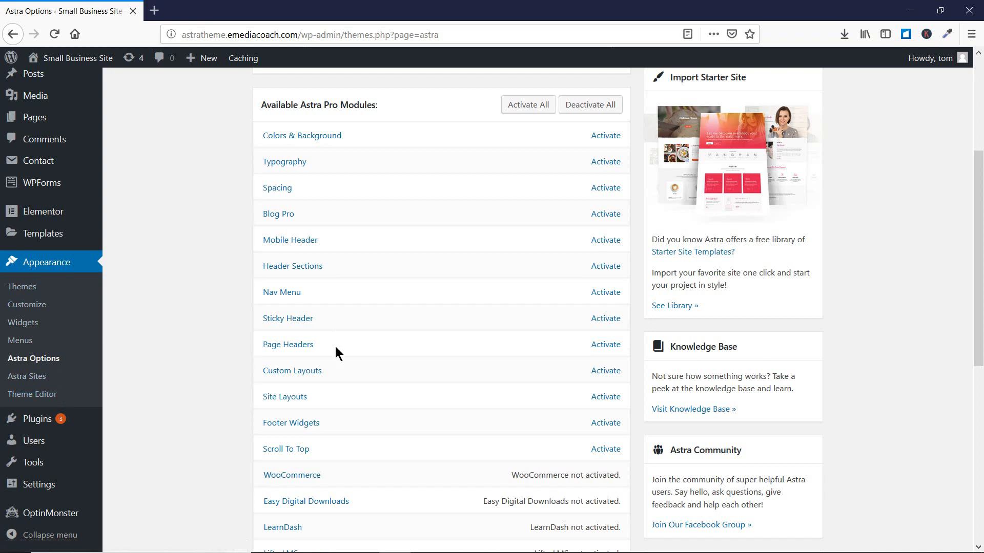
click(605, 346)
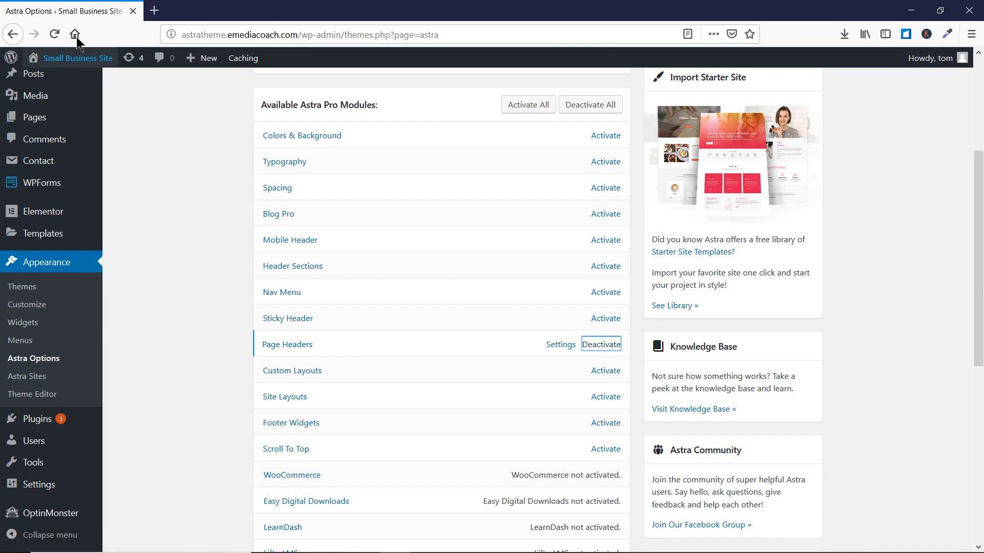
click(53, 38)
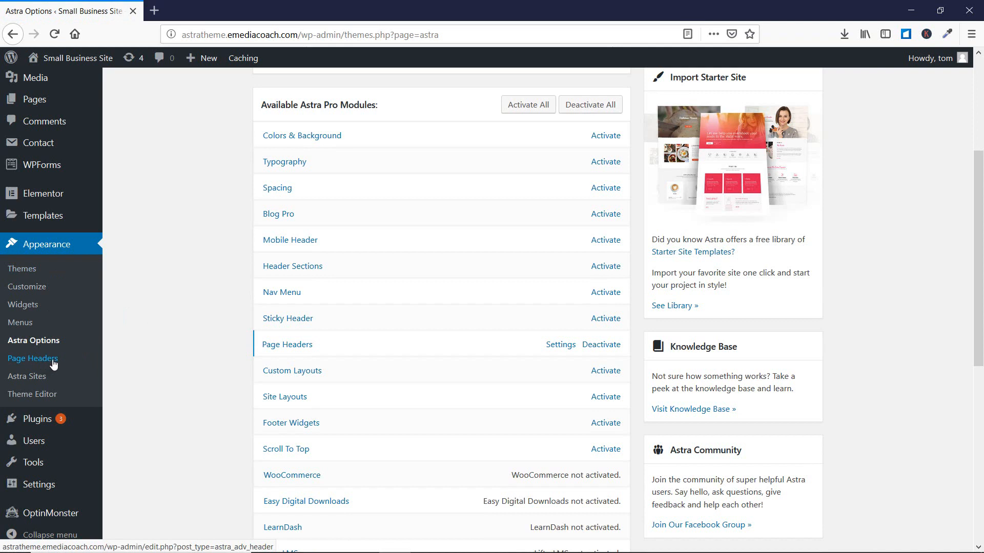
Open the Page Headers settings and add a new page header titled First Header.
click(561, 346)
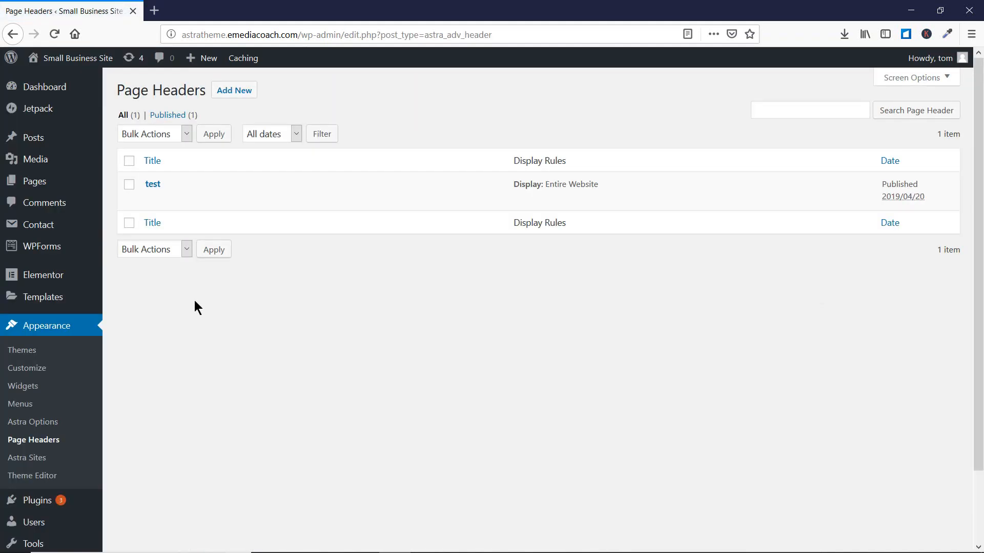
mouse_move(198, 202)
click(250, 94)
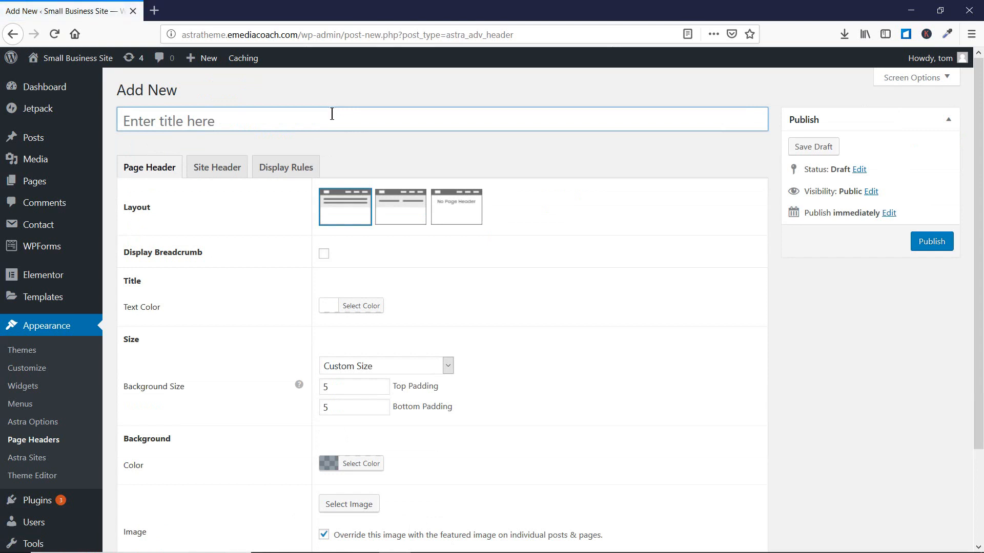
click(331, 115)
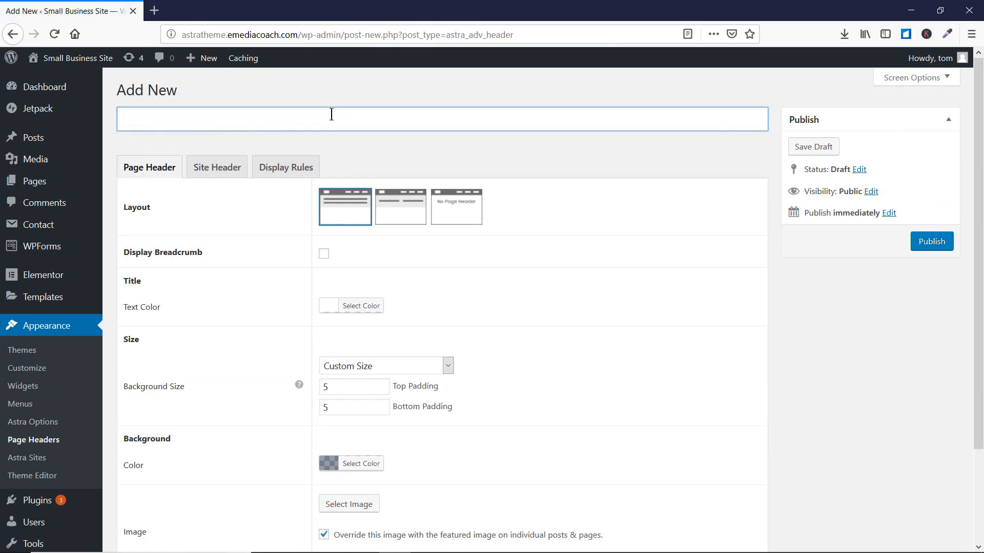
text(Firts Header)
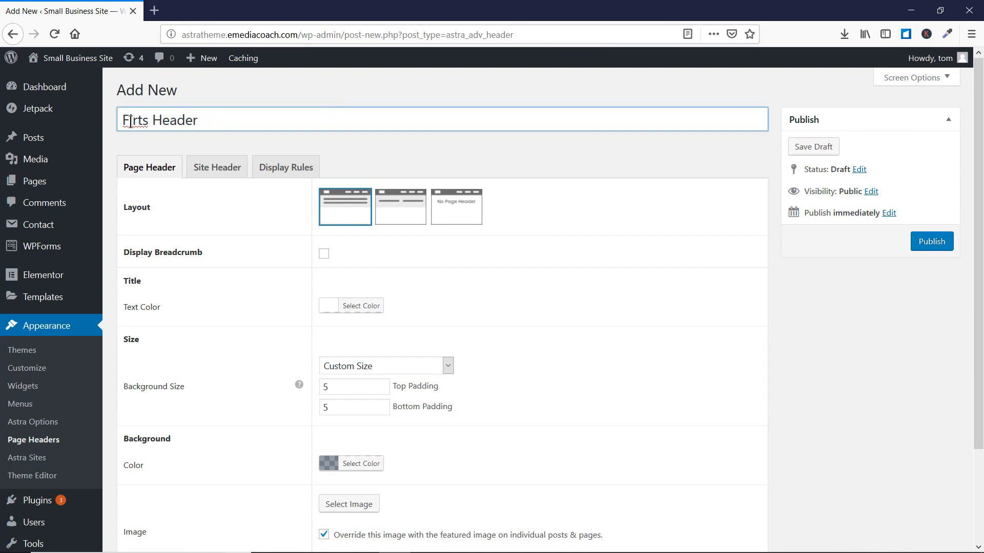
drag(133, 121, 146, 121)
text(rst)
click(454, 158)
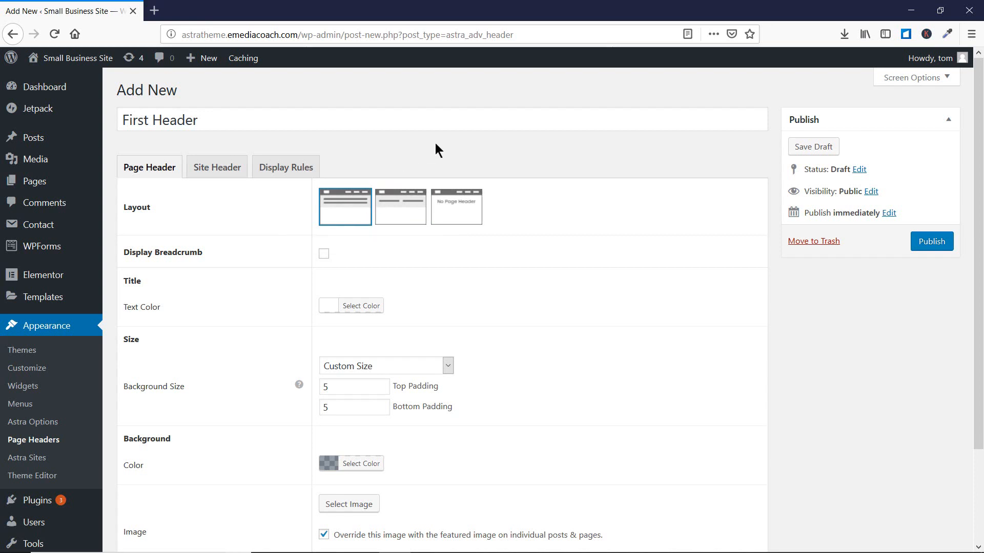
Set the page header's title text color to the preset red, #dd3333.
scroll(435, 143, down, 2)
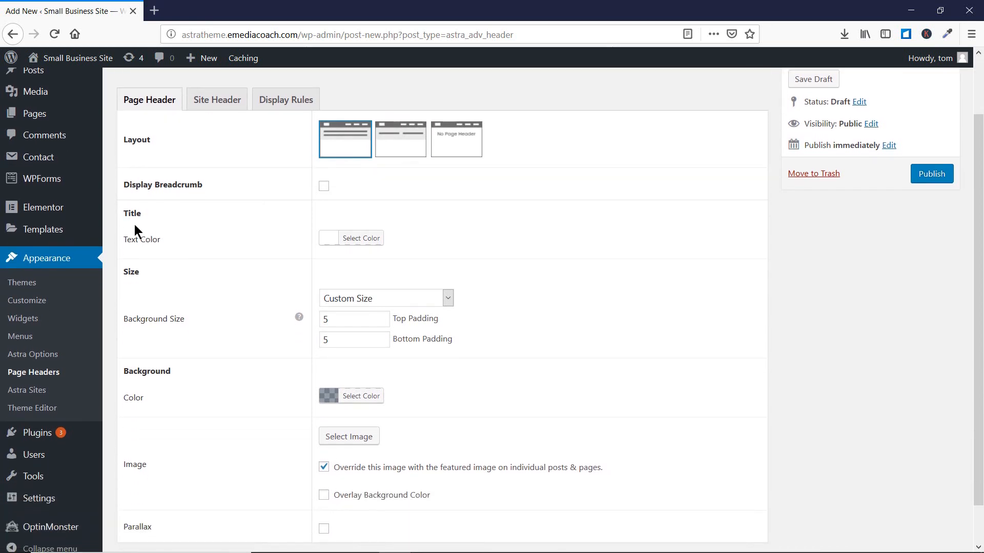
click(334, 239)
click(361, 385)
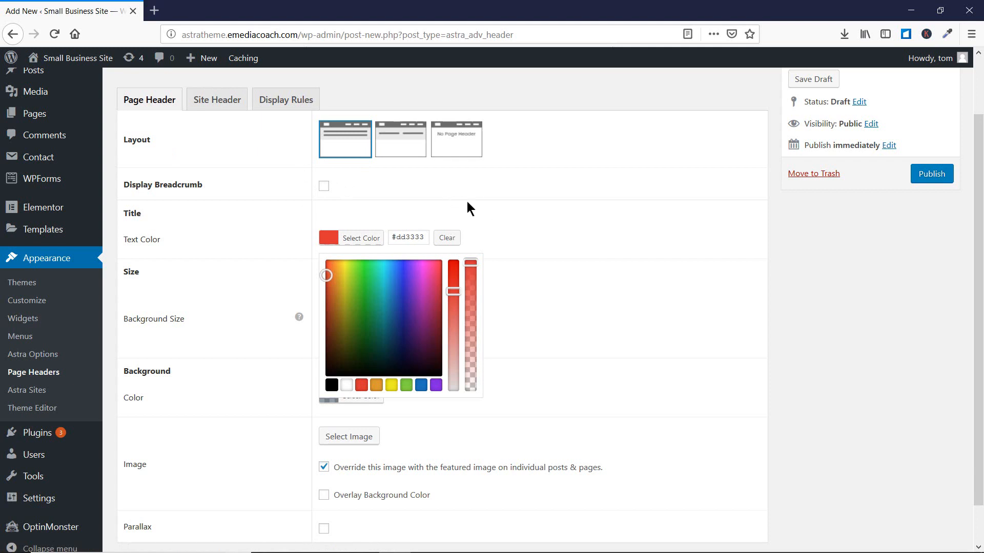
Enable Display Breadcrumb and set the breadcrumb's text and link colors to the preset blue, #1e73be.
click(324, 186)
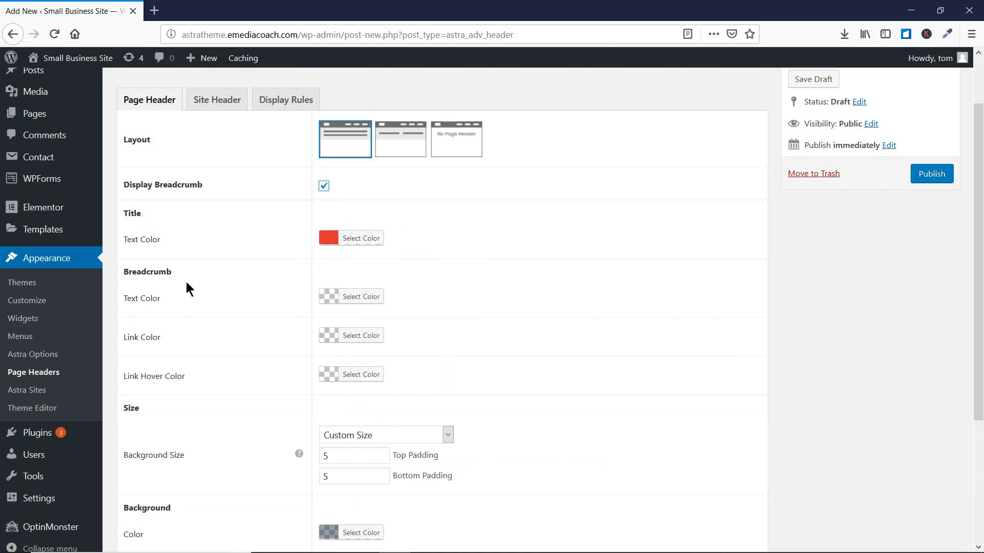
click(359, 296)
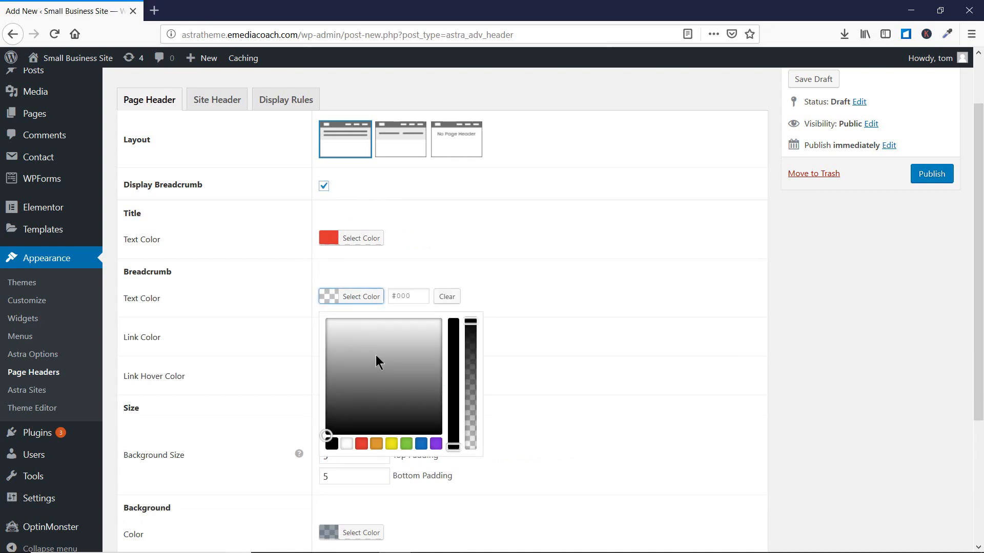
click(422, 444)
click(466, 266)
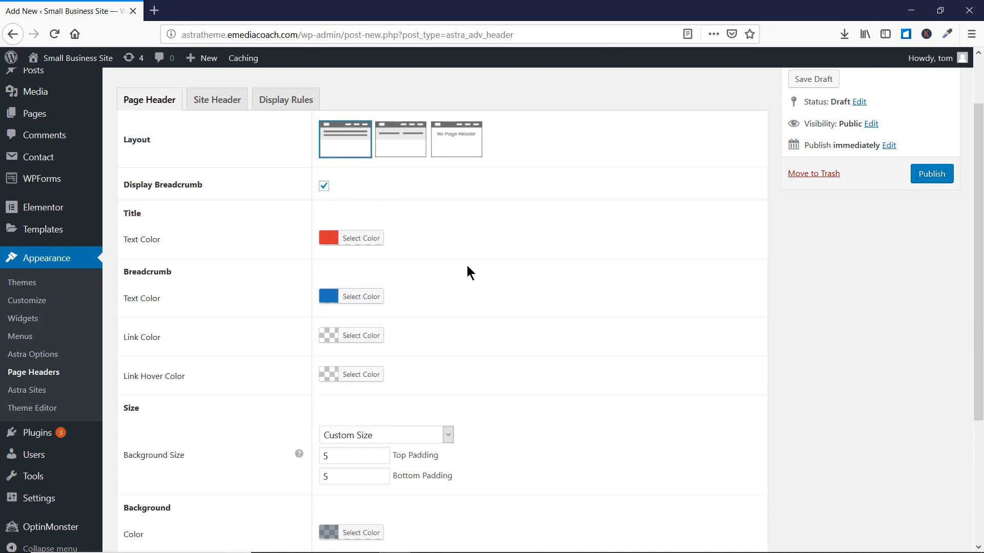
scroll(437, 295, down, 2)
click(328, 273)
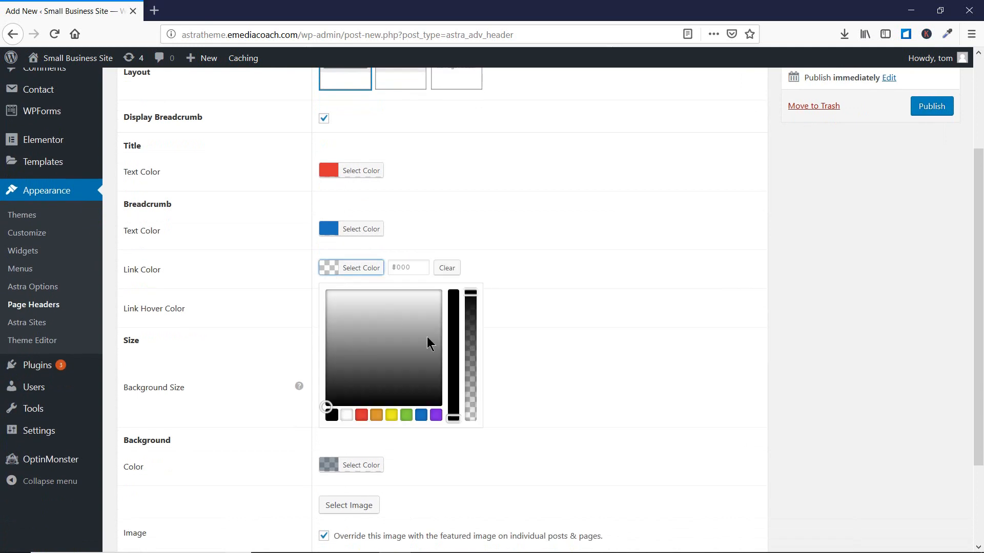
click(422, 415)
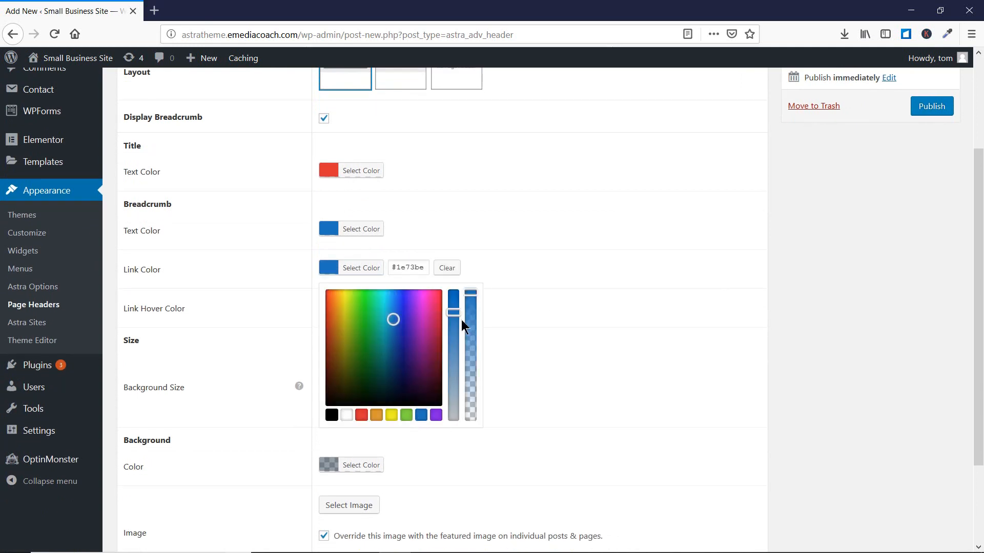
click(653, 275)
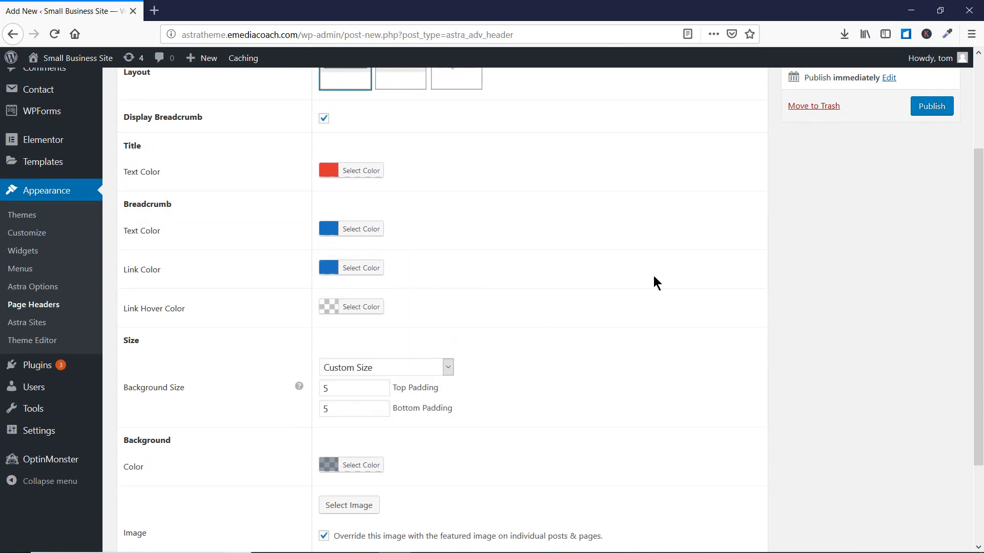
Keep the background size at Custom Size and set both its top and bottom padding to 10.
scroll(354, 306, down, 2)
scroll(356, 314, down, 1)
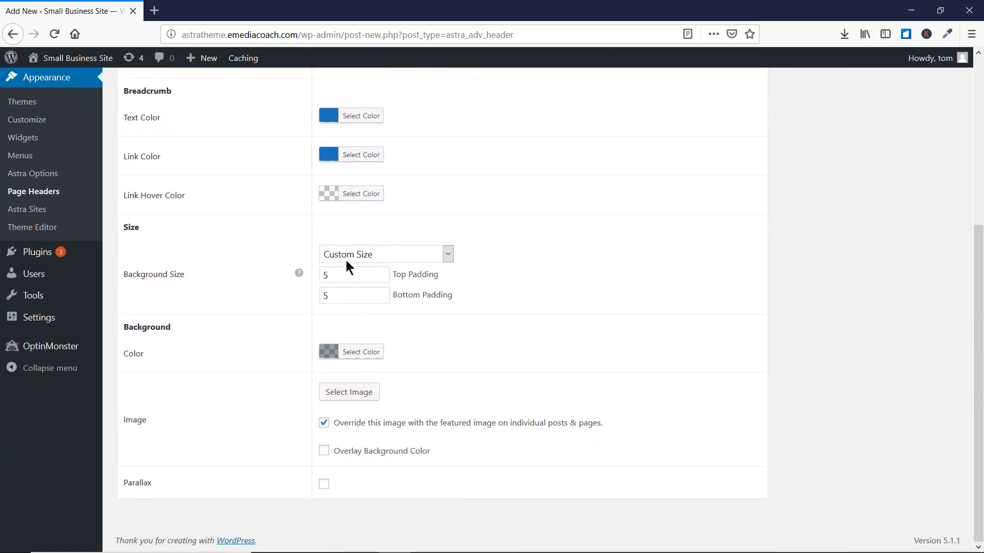
click(351, 258)
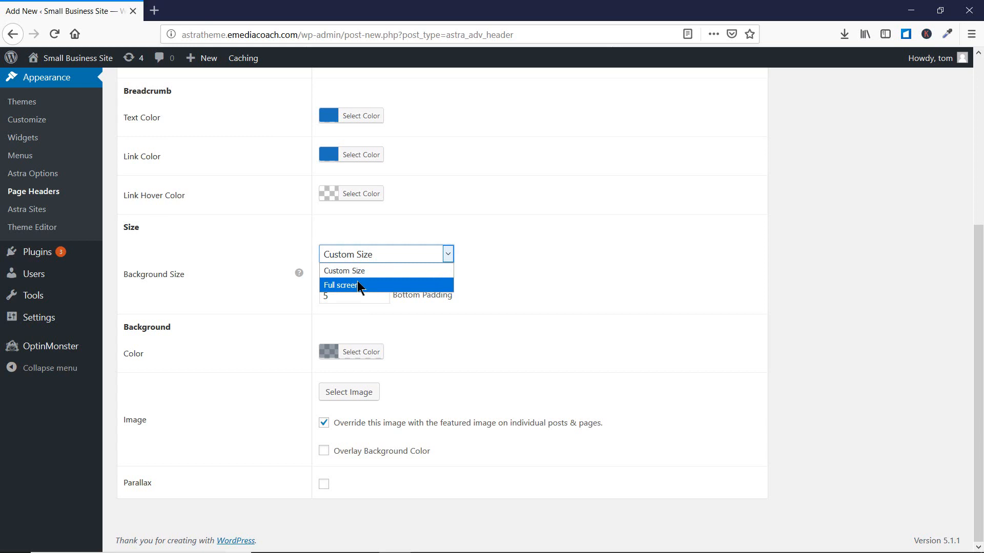
click(487, 256)
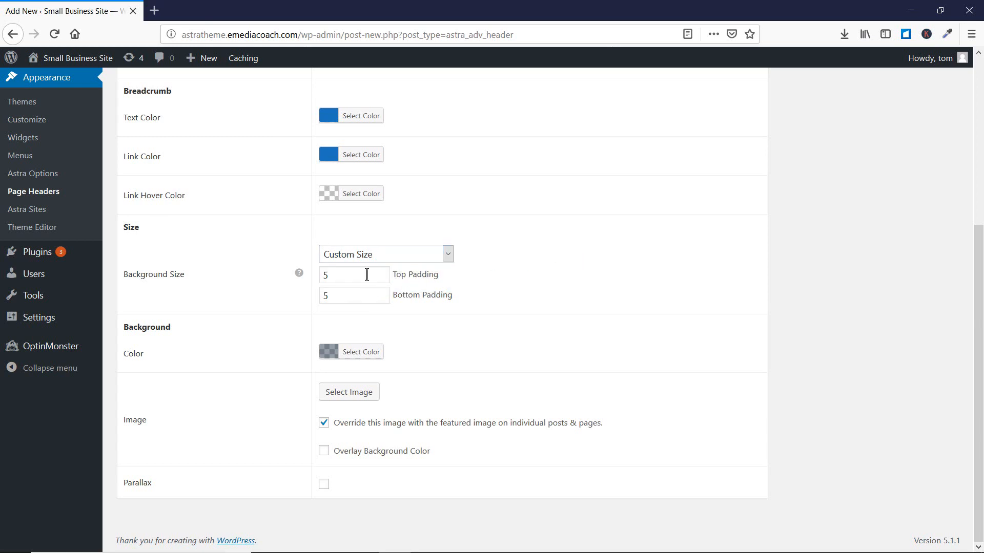
drag(336, 279, 319, 278)
text(10)
drag(340, 294, 310, 293)
text(10)
click(818, 296)
Change the page header's background color to a semi-transparent muted green.
click(358, 352)
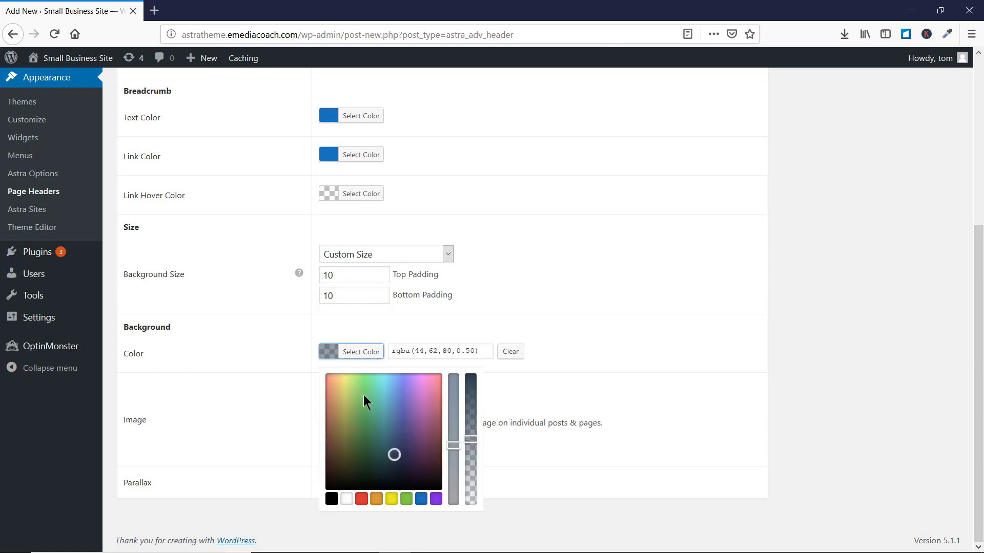
click(369, 443)
click(791, 346)
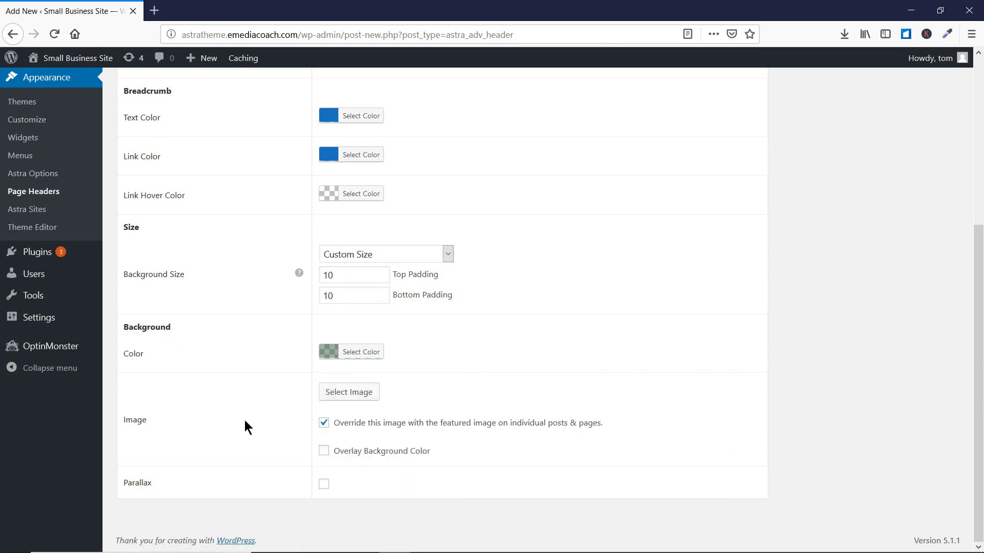
Set the page header's background image to the city skyline photo from the media library.
click(347, 395)
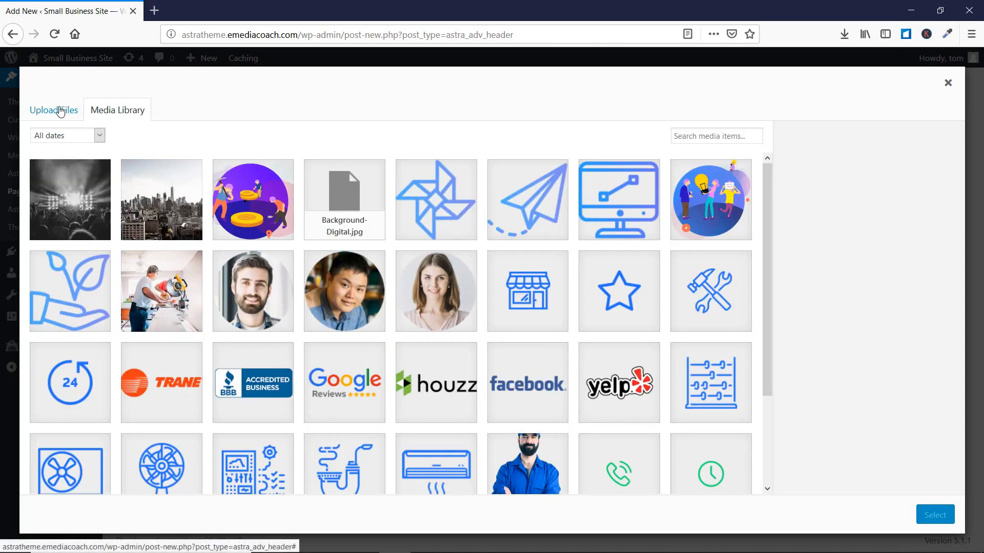
click(157, 209)
click(938, 515)
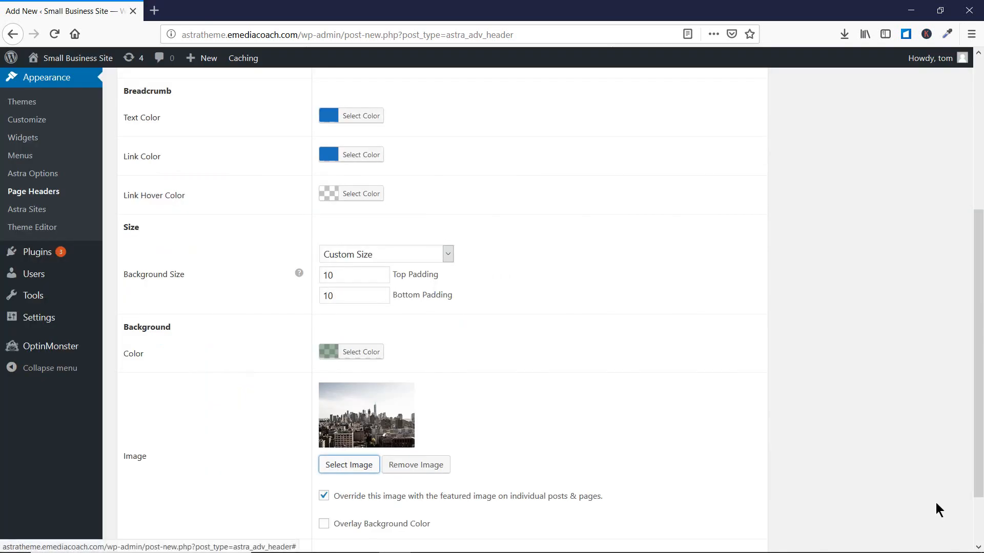
Enable Parallax for the page header's background and publish the First Header.
scroll(439, 412, down, 2)
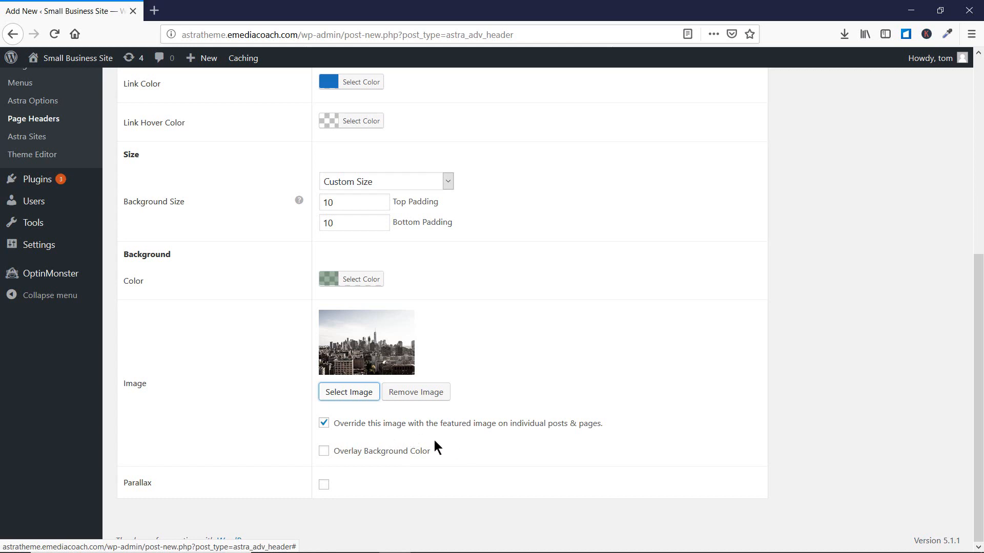
click(324, 486)
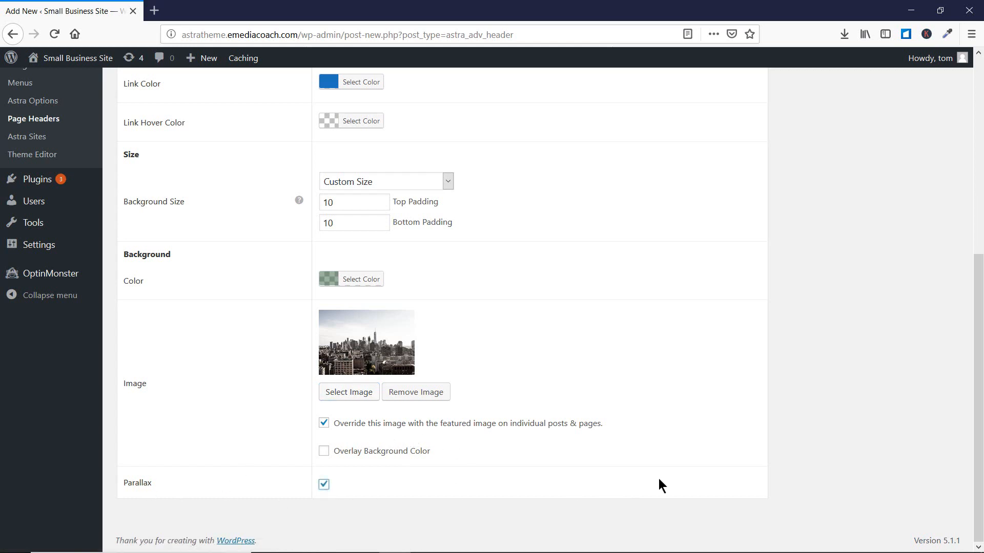
scroll(659, 482, up, 6)
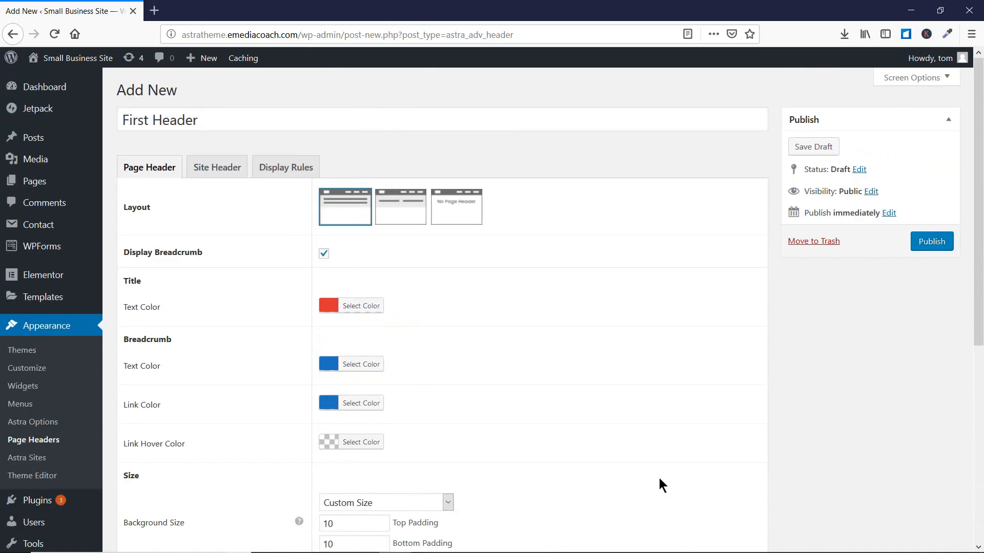
click(945, 253)
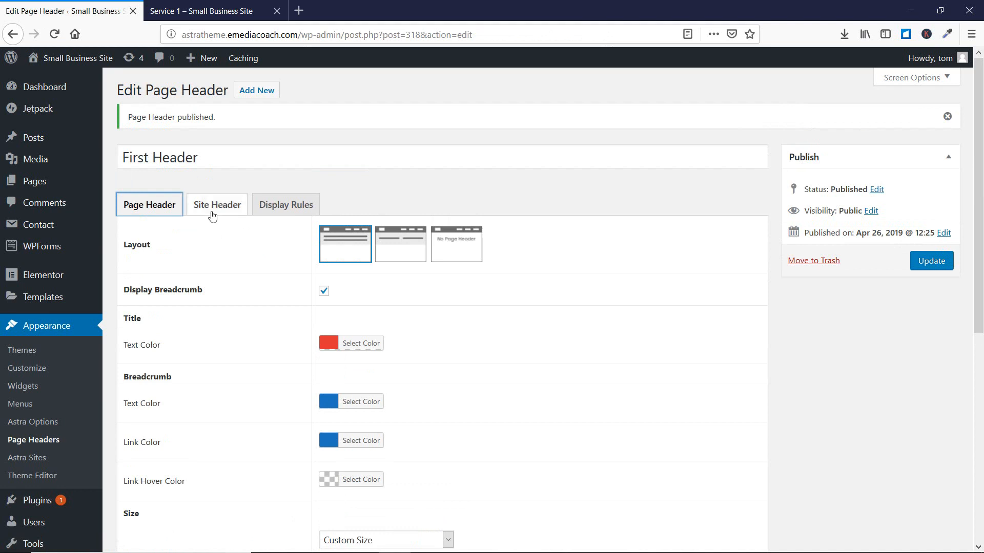
Examine the page header's display rules, covering the available Display On locations and the User Roles options.
click(277, 210)
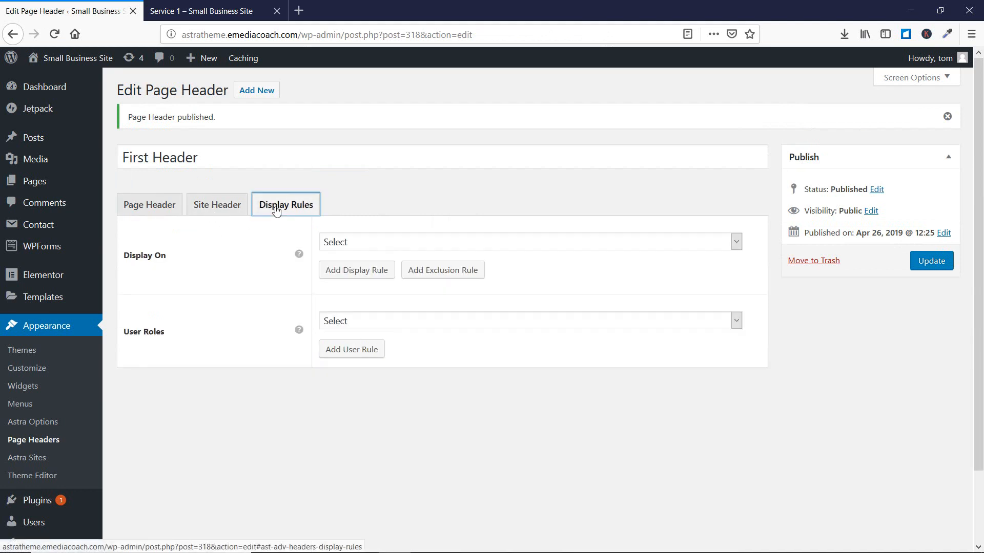
click(362, 245)
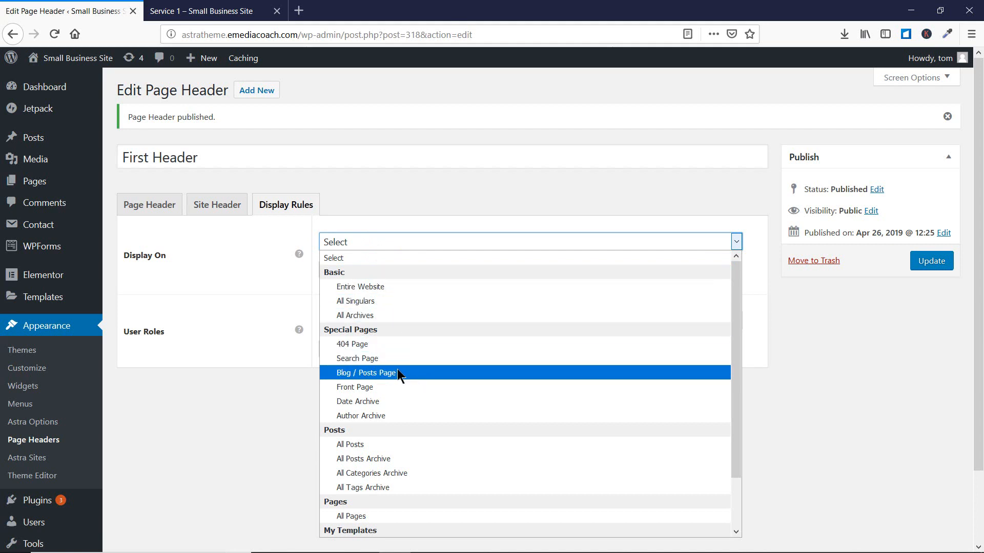
scroll(401, 376, down, 1)
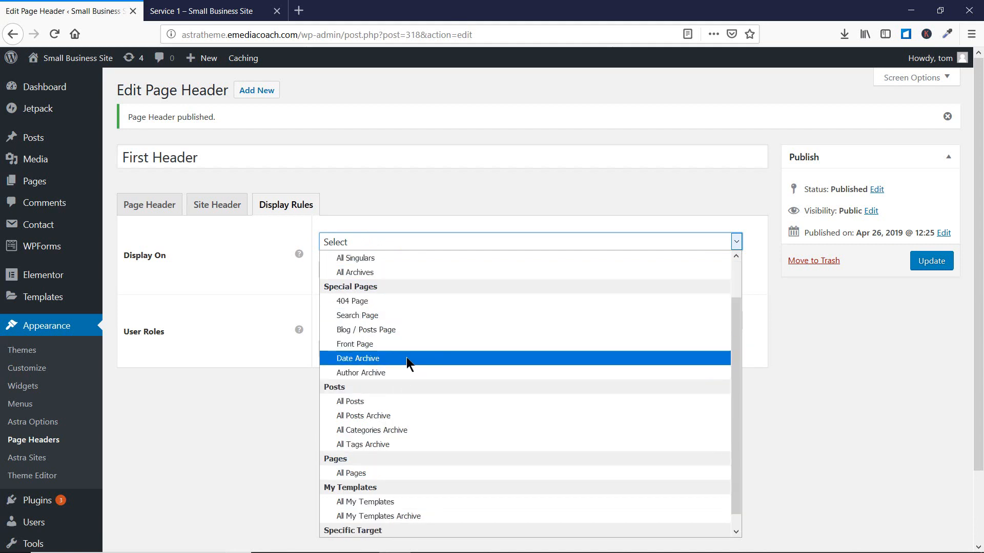
scroll(404, 363, down, 1)
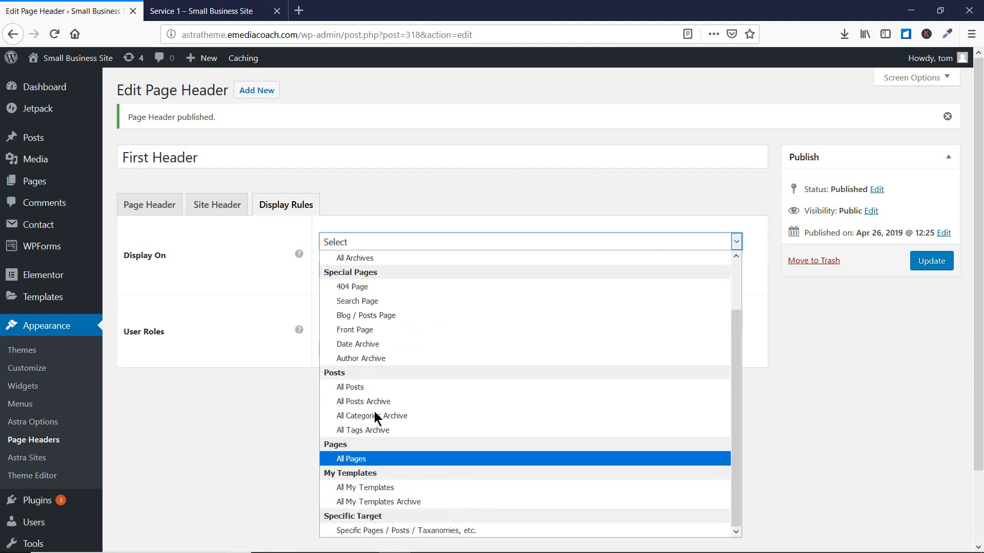
click(192, 417)
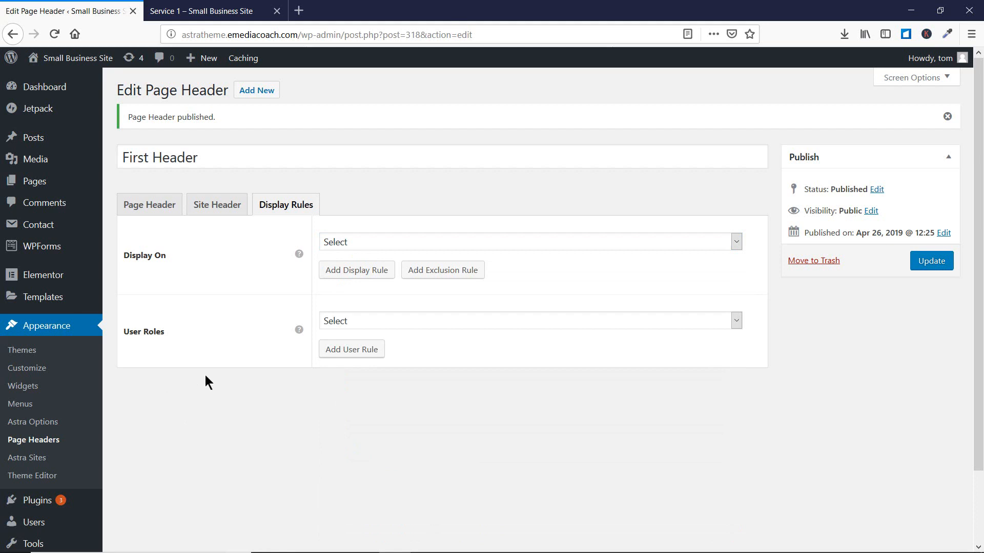
click(349, 242)
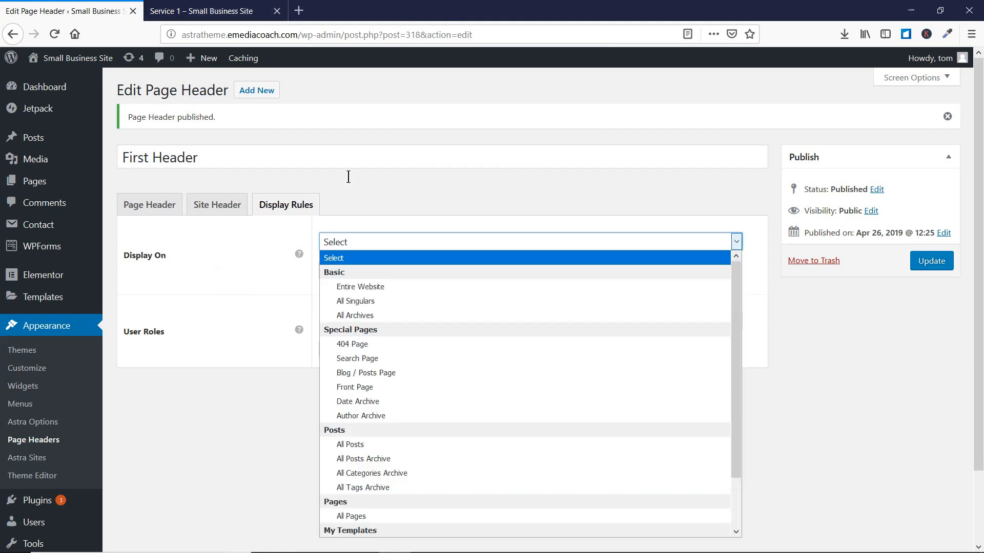
click(281, 269)
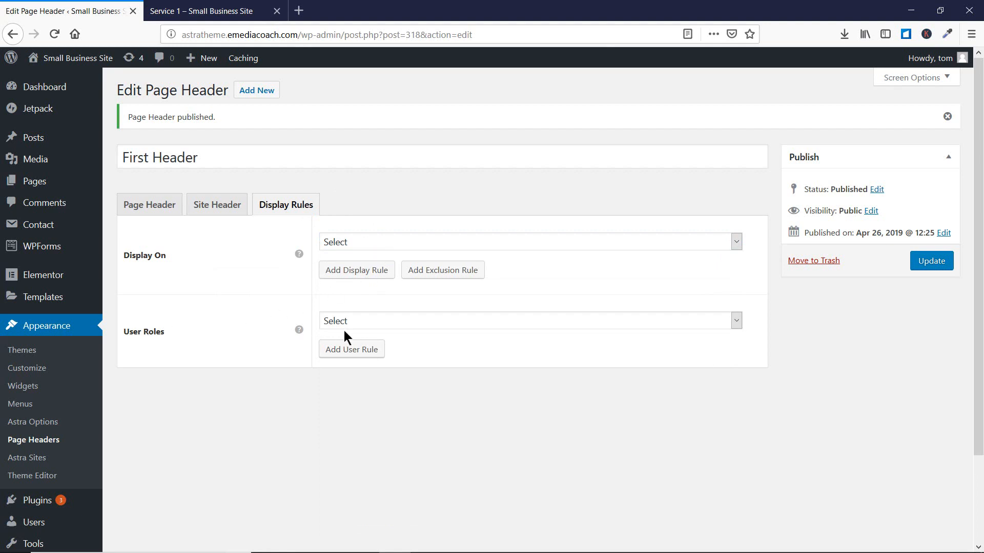
click(365, 322)
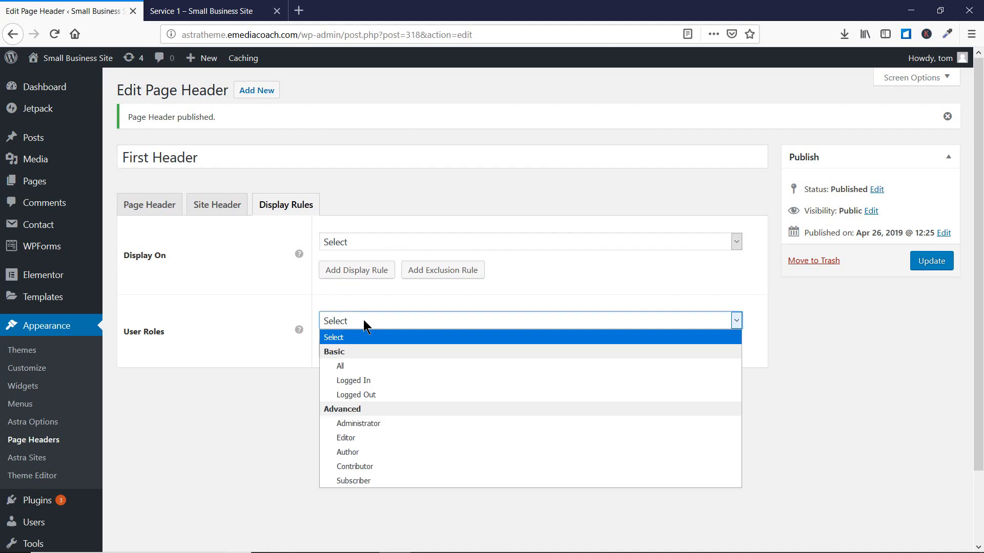
click(225, 367)
click(398, 328)
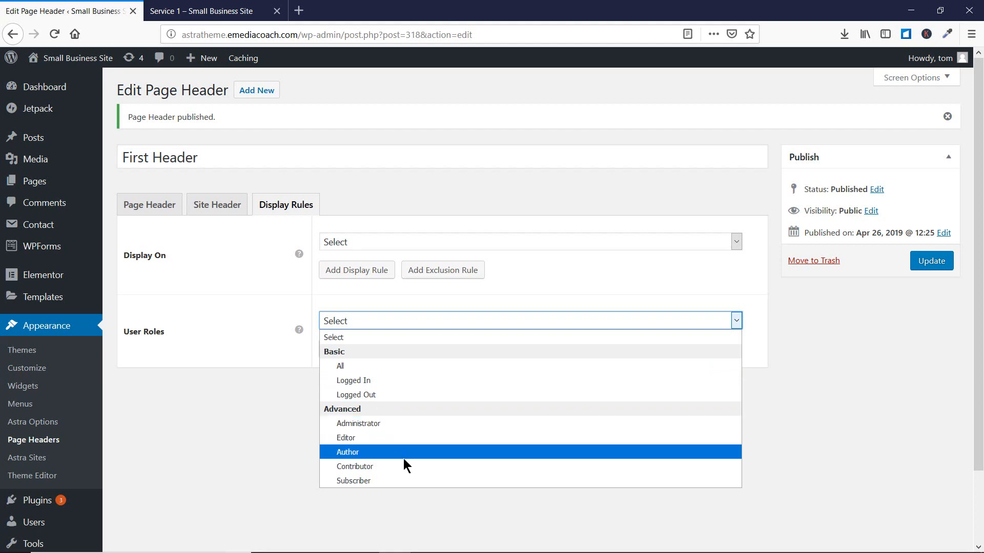
click(224, 447)
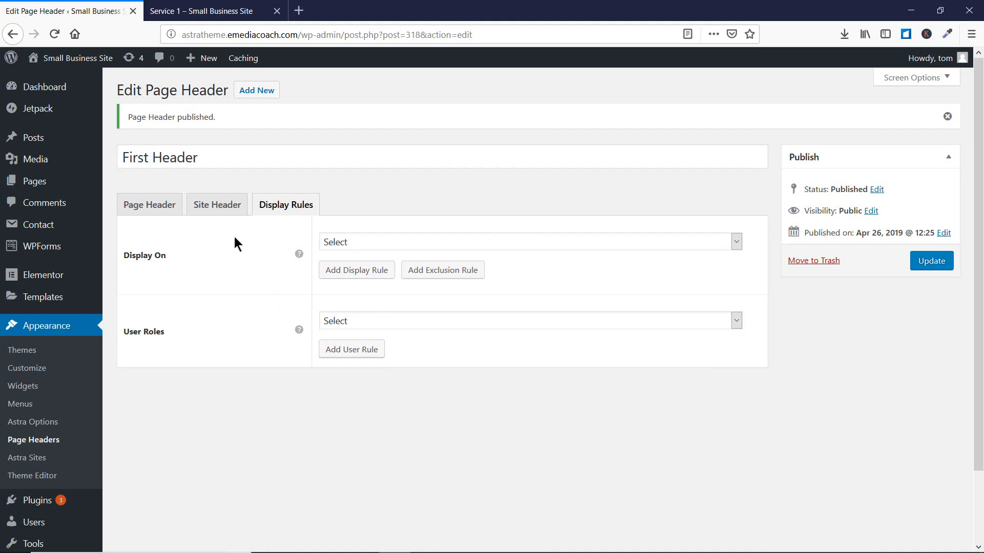
In the site header settings, keep Primary Menu as the primary menu and set Custom Menu Item to None.
click(205, 204)
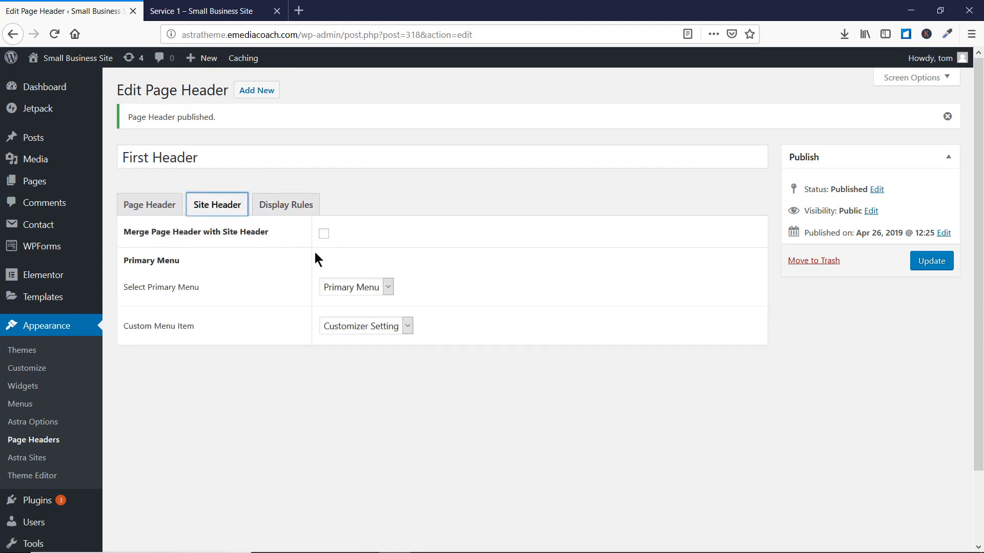
click(377, 289)
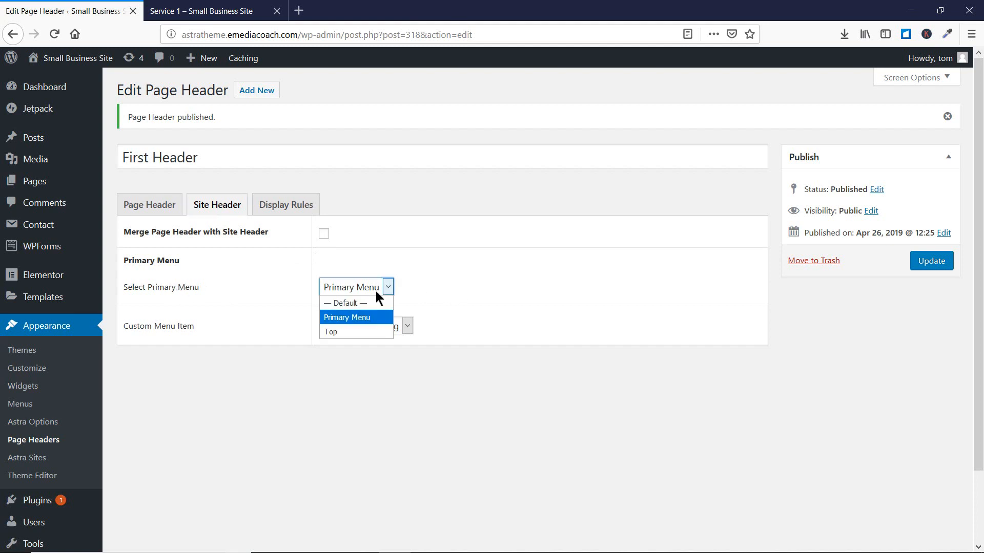
click(376, 291)
click(379, 325)
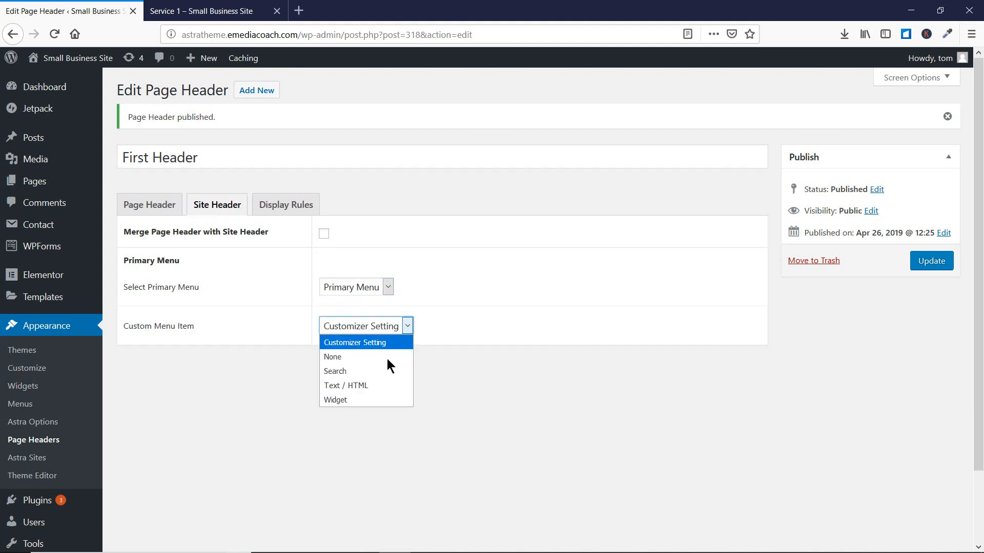
click(384, 386)
click(409, 327)
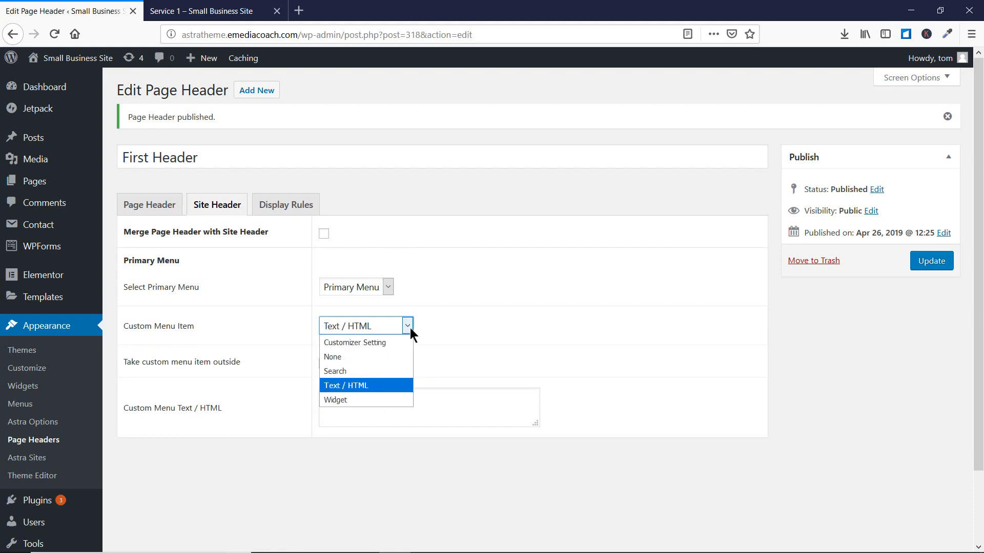
click(381, 359)
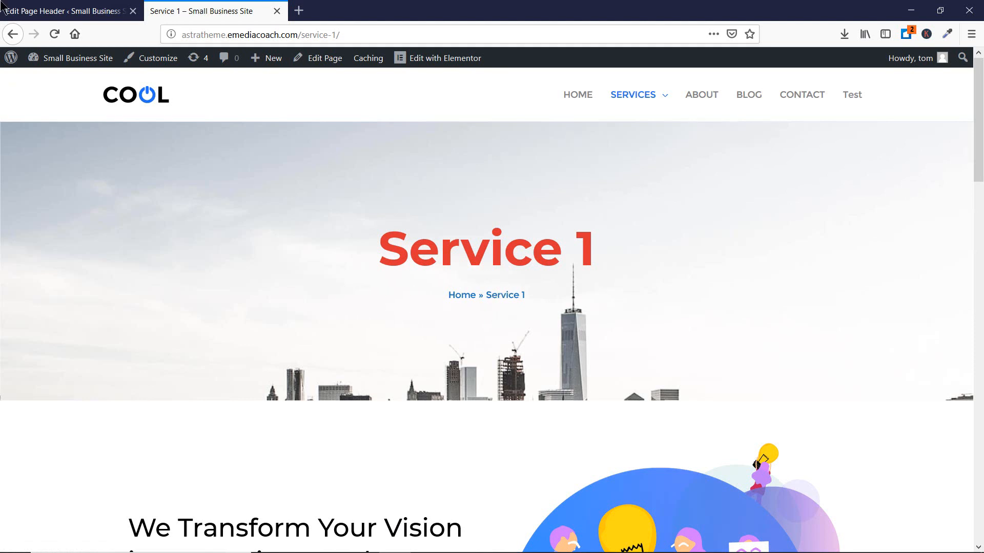
Return to editing First Header, dismiss the update notice, and look over its Page Header settings.
click(67, 10)
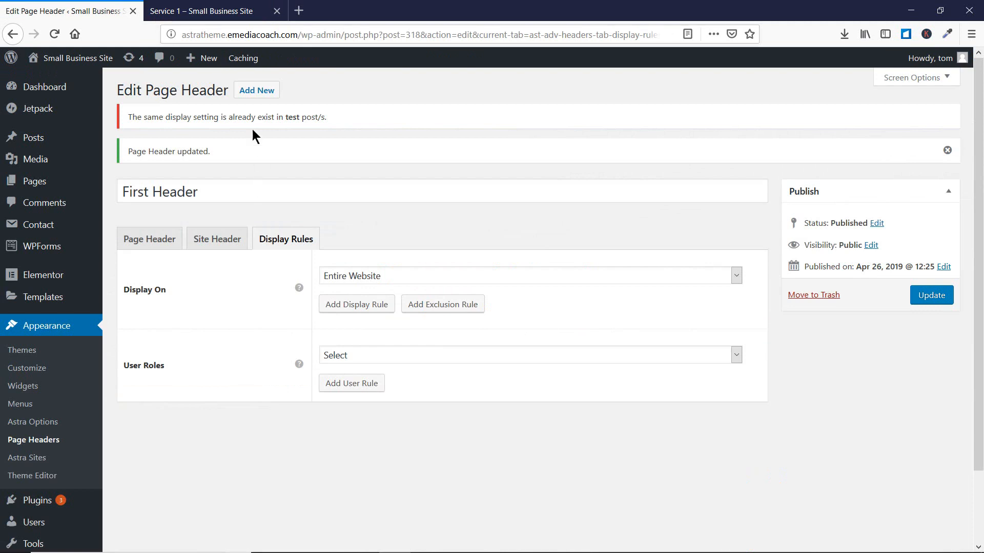
click(947, 151)
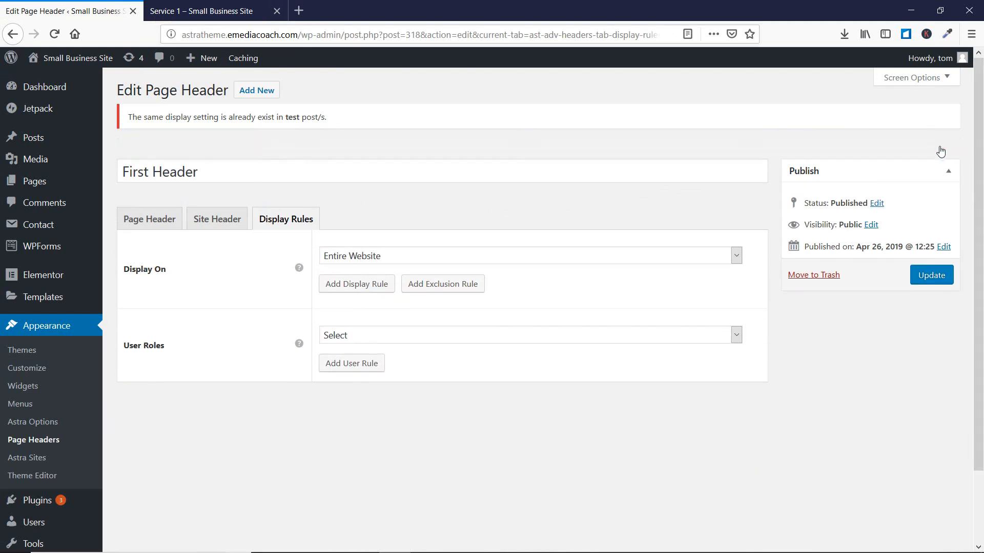
click(173, 205)
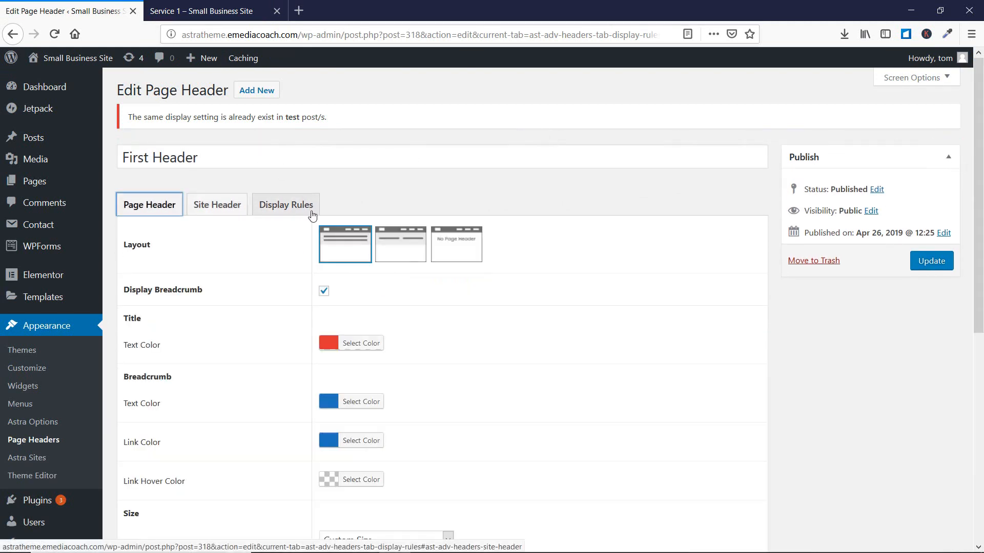
scroll(324, 264, down, 3)
scroll(322, 263, up, 3)
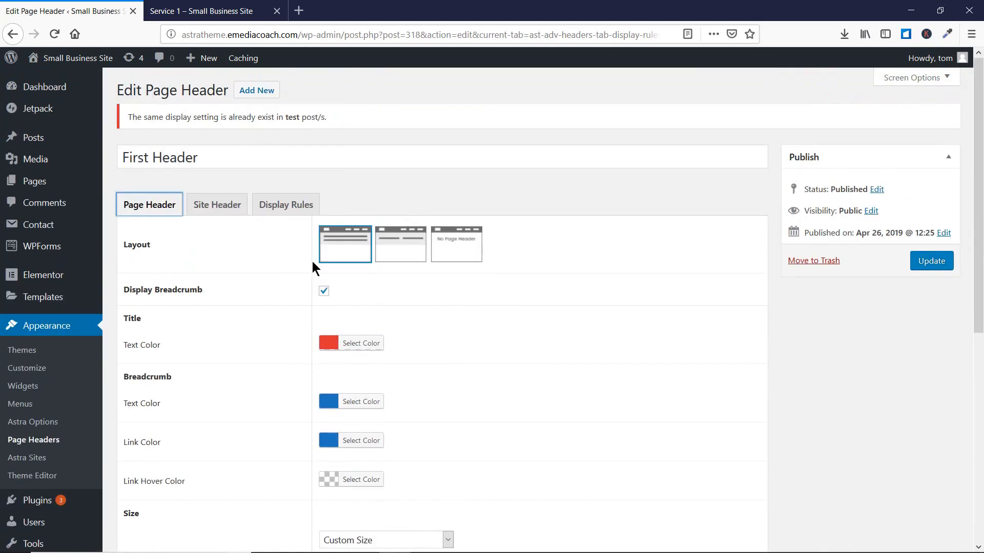
Review the Display On options while keeping Entire Website, and compare with the live Service 1 page.
click(283, 205)
click(365, 241)
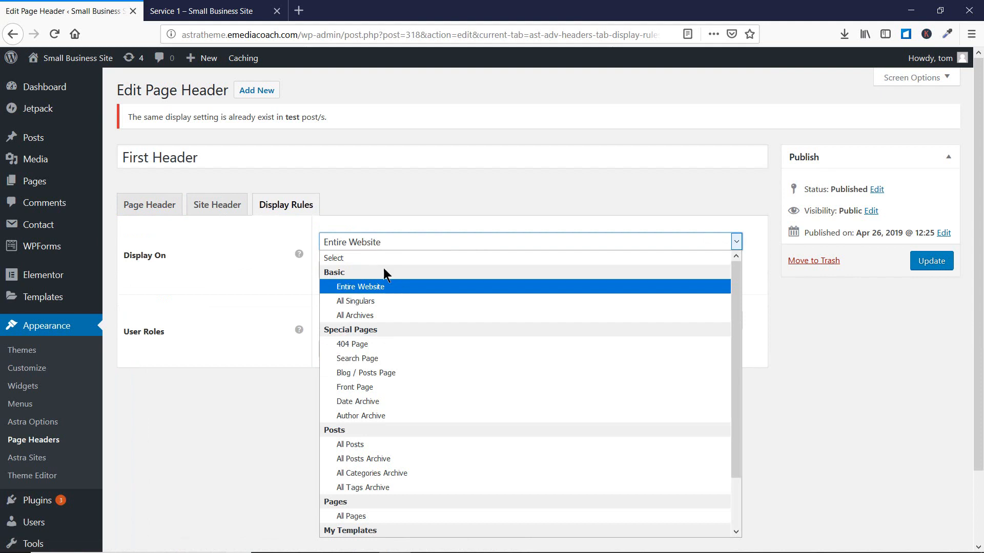
click(389, 203)
click(379, 241)
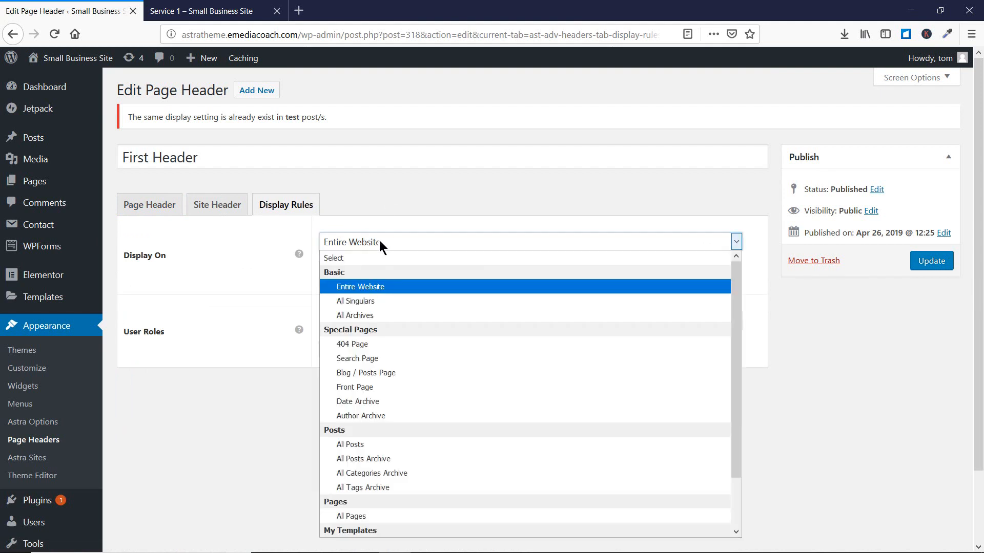
click(380, 235)
click(205, 11)
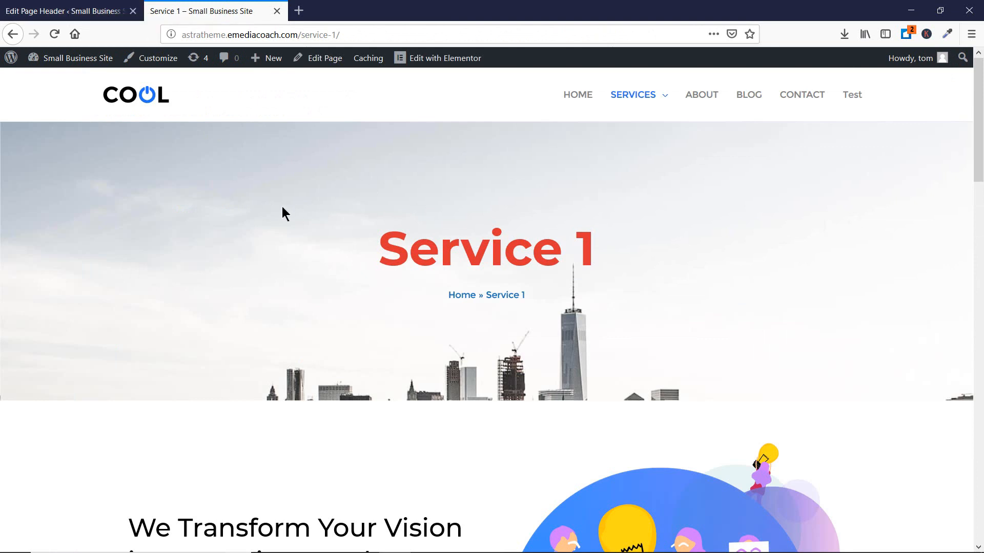
click(103, 9)
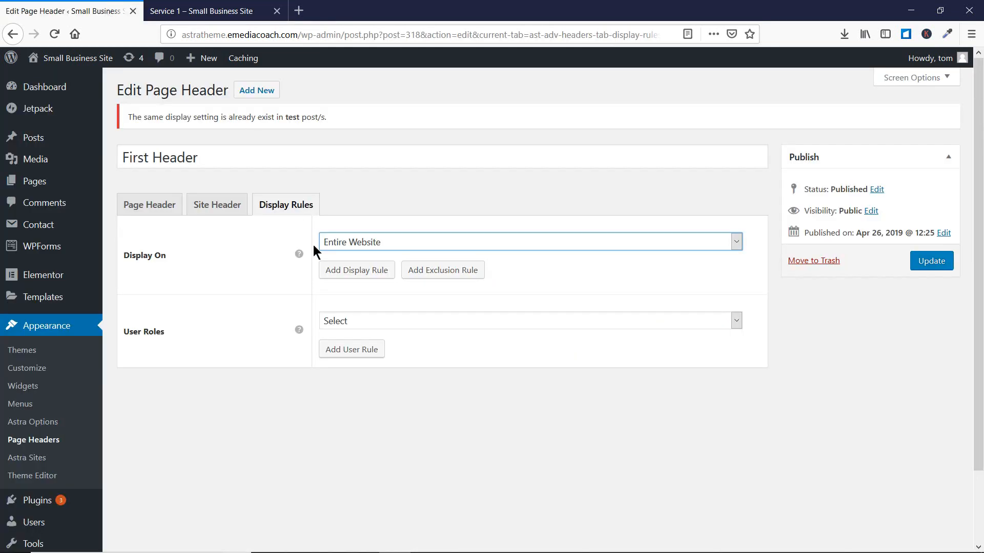
Change the page header layout to Inline, update it, and reload the Service 1 page to check the result.
click(158, 204)
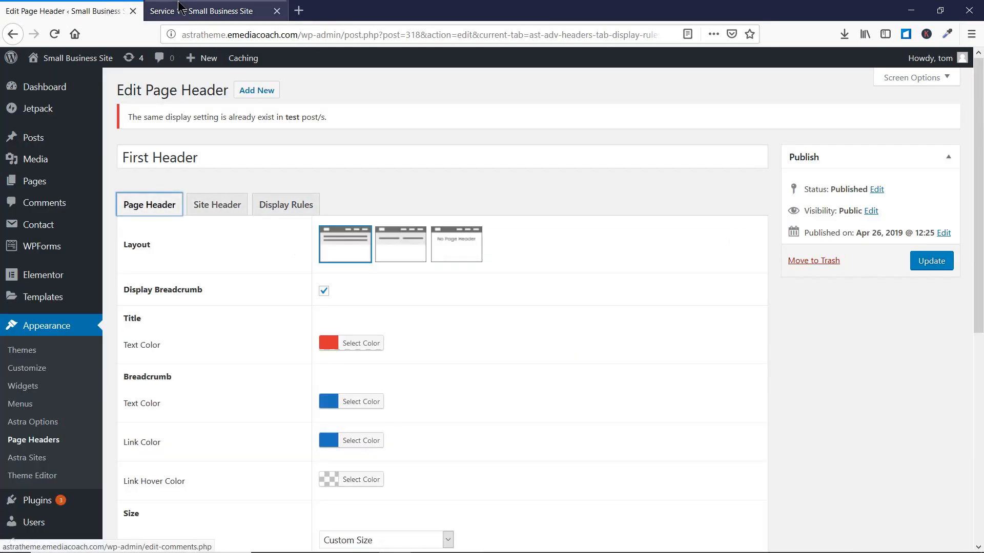
click(416, 245)
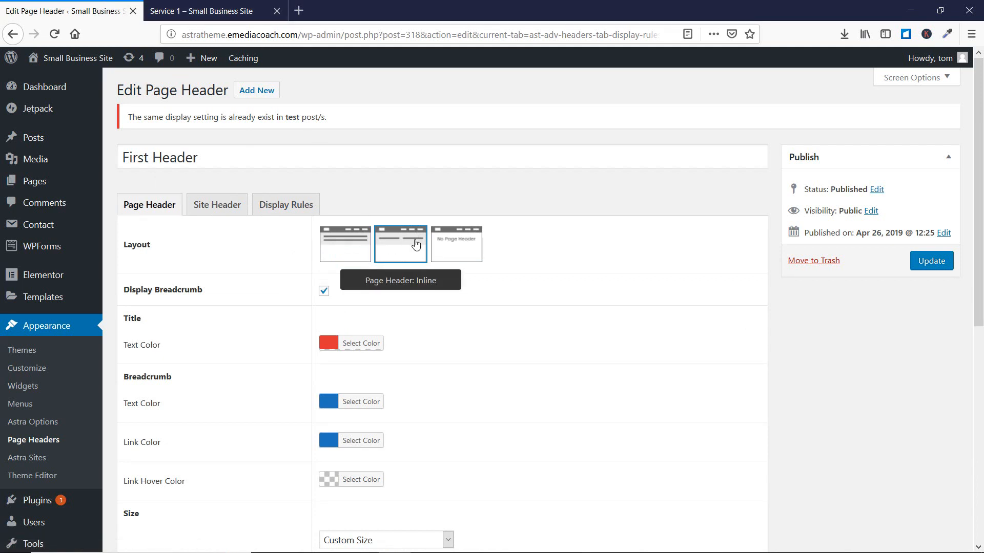
click(927, 262)
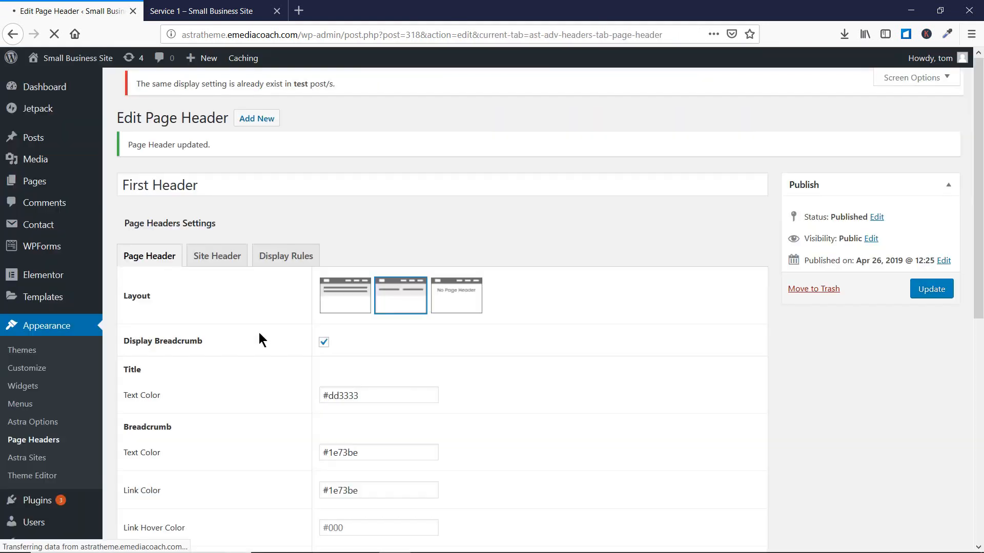
click(251, 7)
click(54, 34)
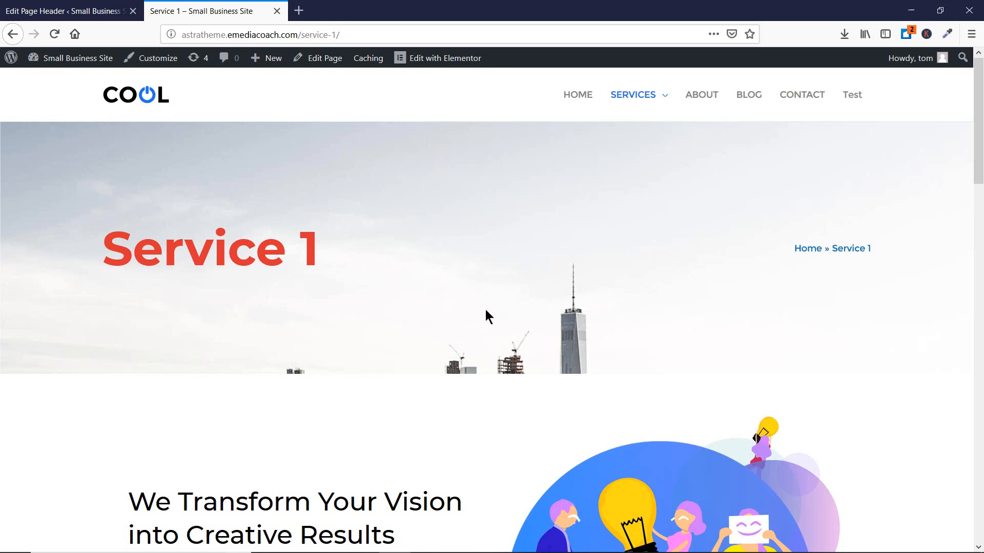
Change First Header's layout to No Page Header and update it.
click(64, 11)
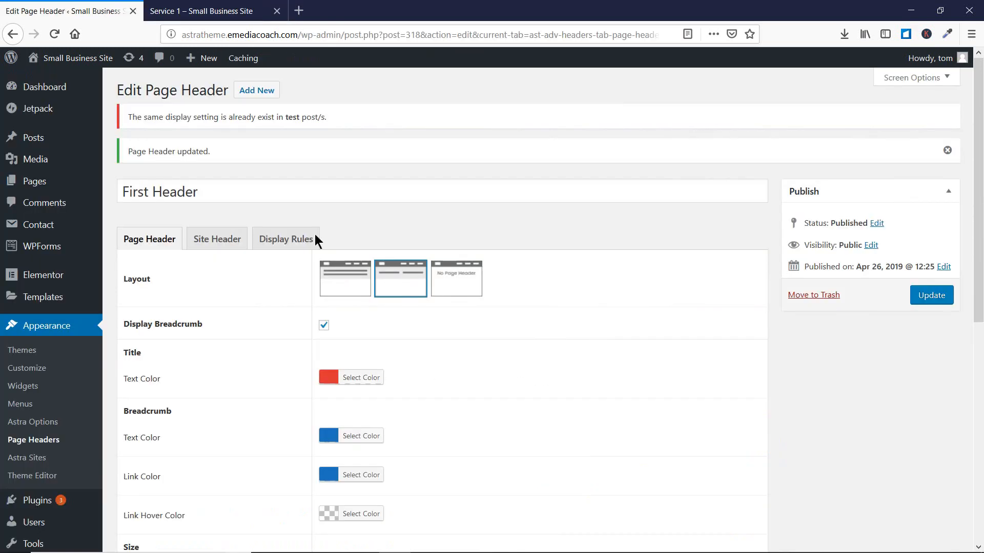
click(462, 281)
click(938, 297)
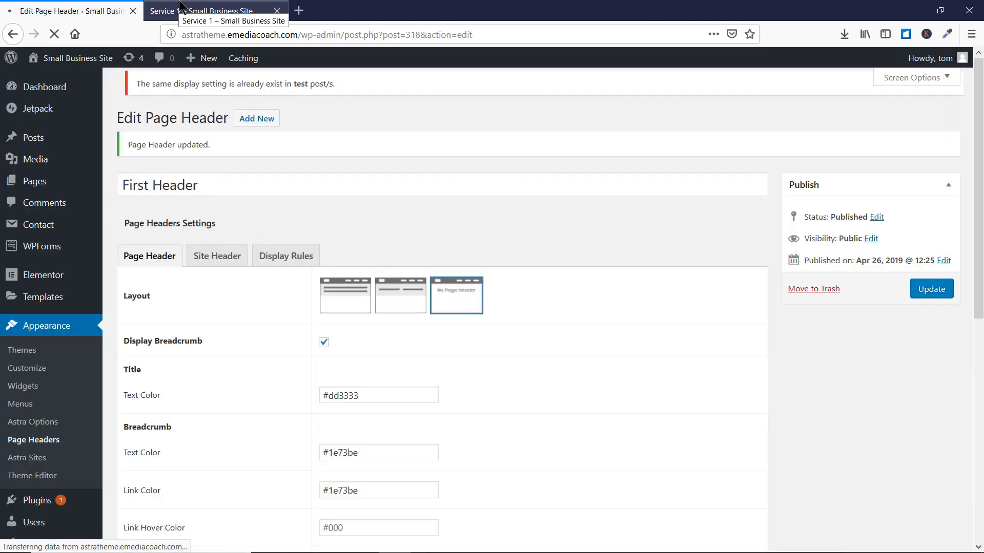
Reload the live Service 1 page to check the No Page Header layout, and return to editing First Header.
click(181, 7)
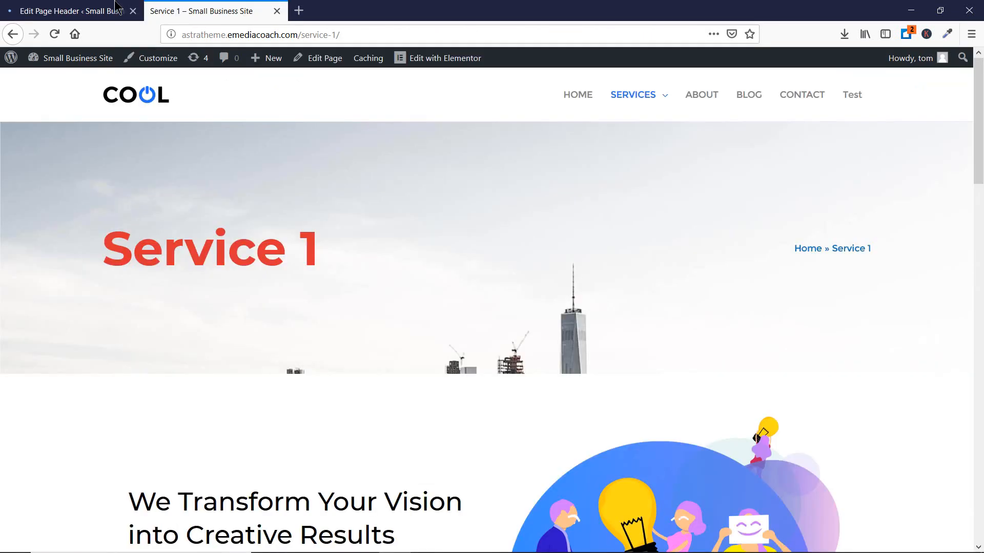
click(54, 34)
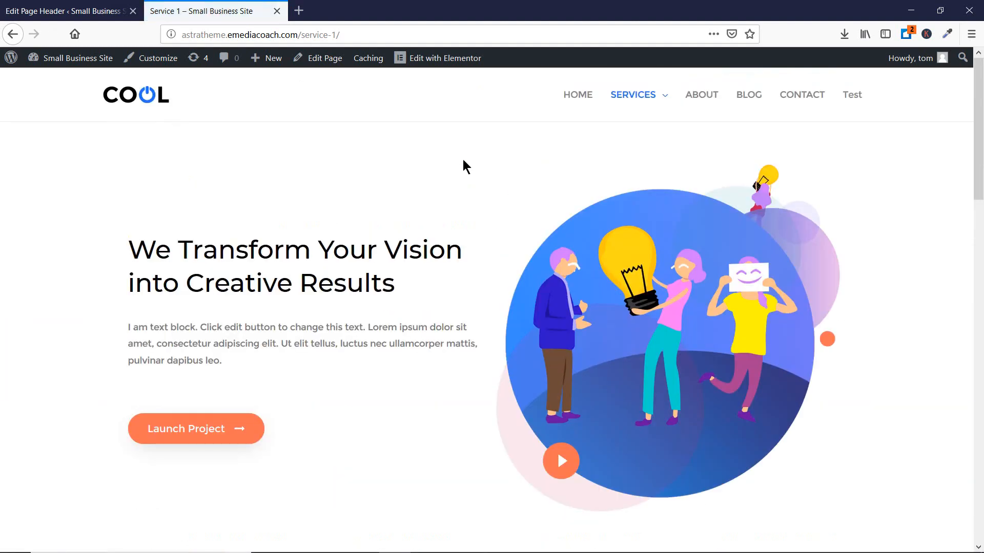
click(71, 5)
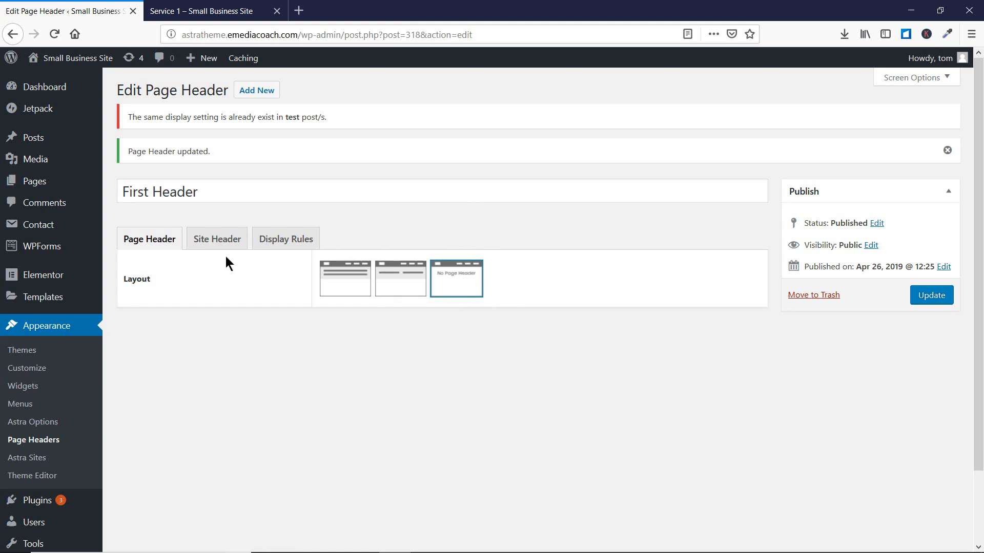
Review the list of all page headers, and open Astra Options at the available Astra Pro modules.
click(55, 446)
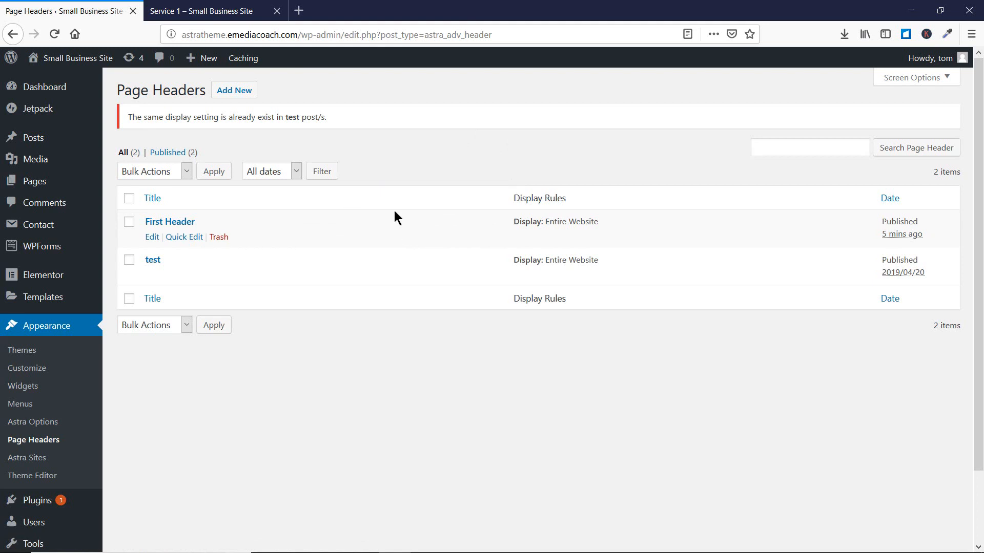
click(33, 421)
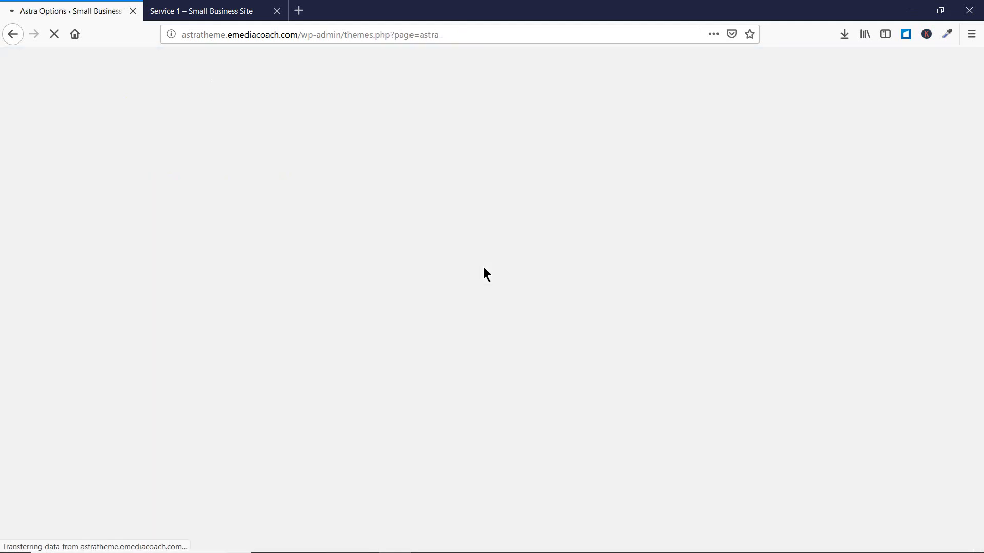
scroll(441, 269, down, 4)
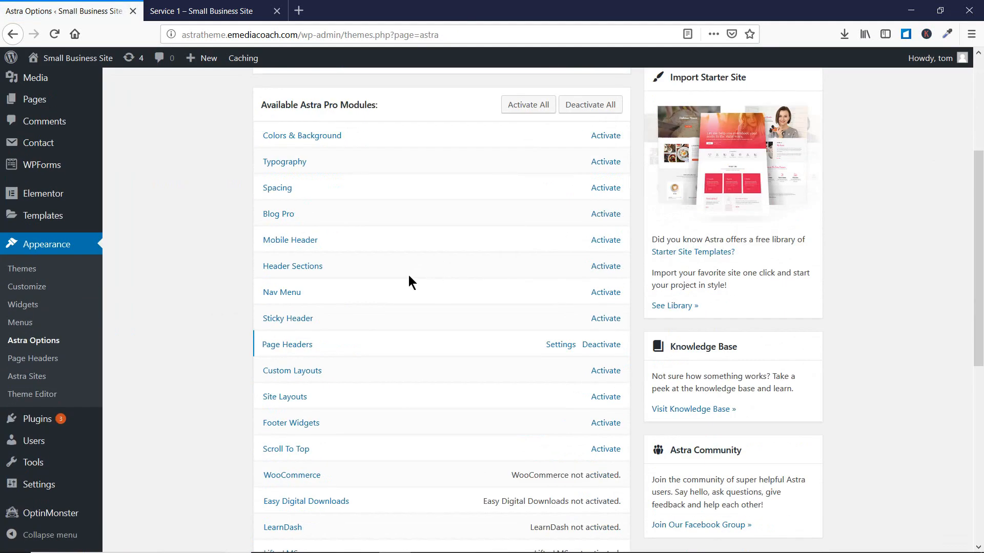